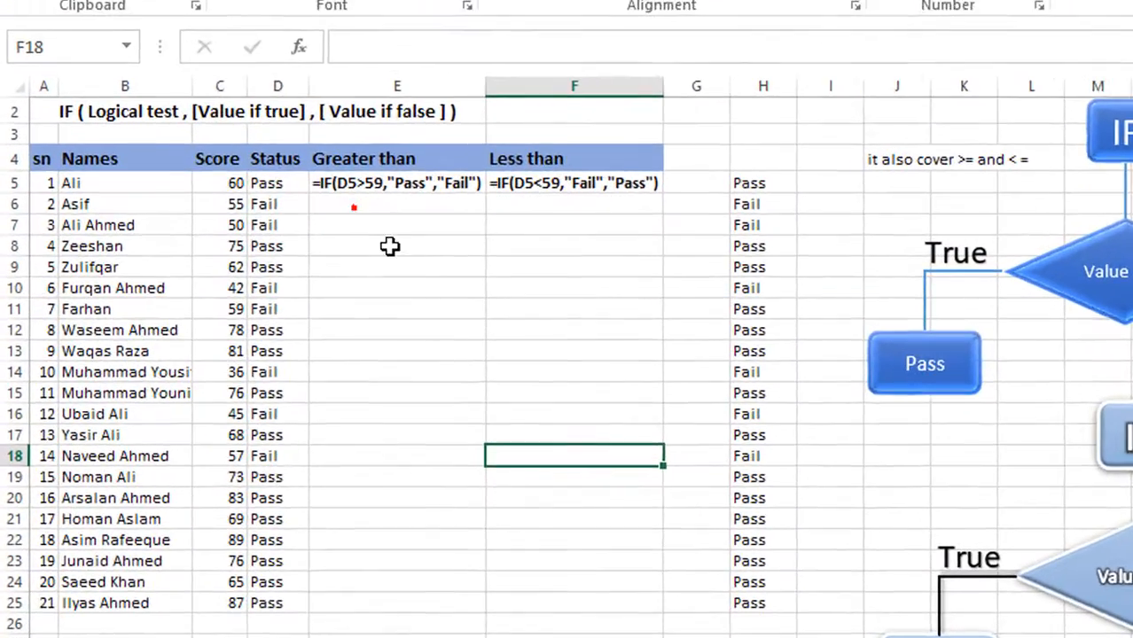
- Examine the scores in C5:C25 and the existing Status formula in D5
{"action": "left_click", "coordinate": [373, 267]}
{"action": "left_click", "coordinate": [217, 185]}
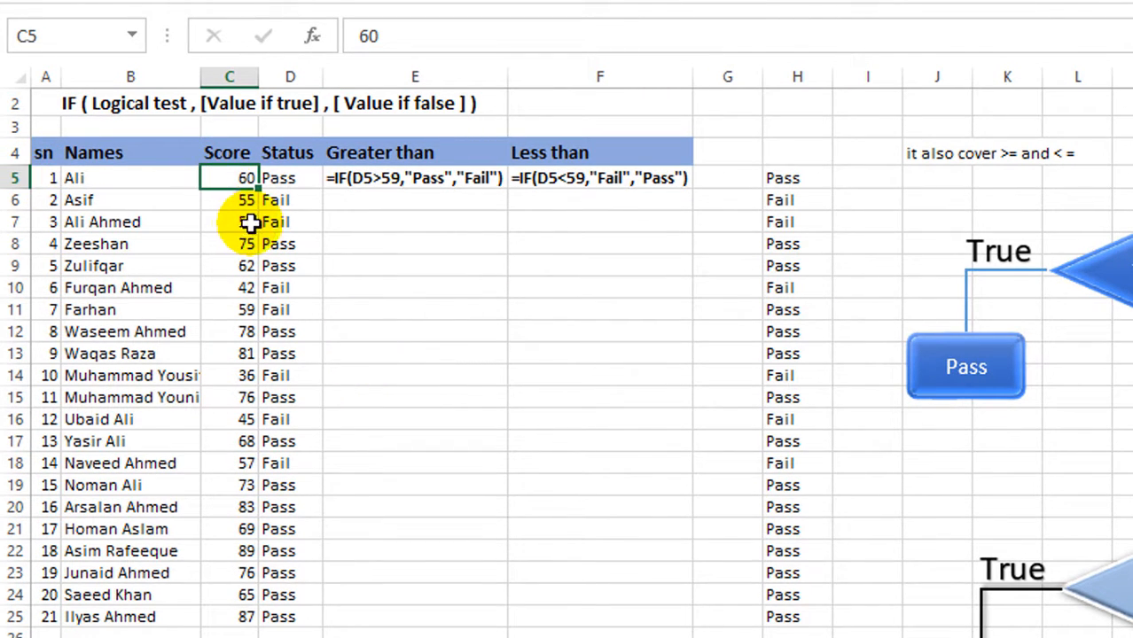
{"action": "left_click", "coordinate": [435, 291]}
{"action": "left_click_drag", "start_coordinate": [230, 177], "coordinate": [229, 605]}
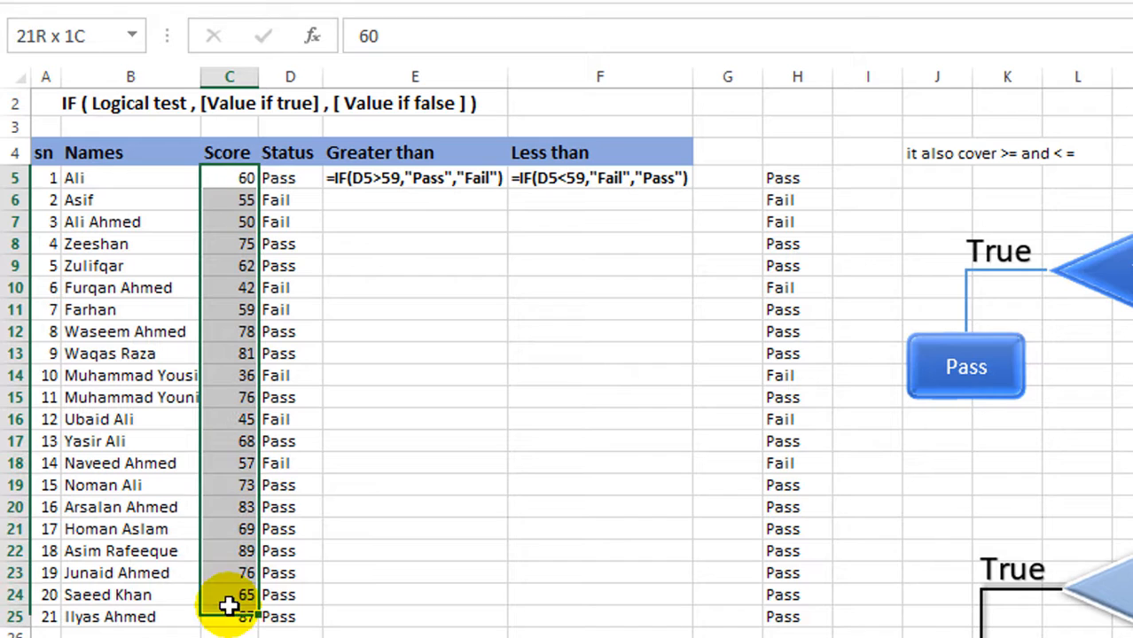
{"action": "left_click", "coordinate": [228, 612]}
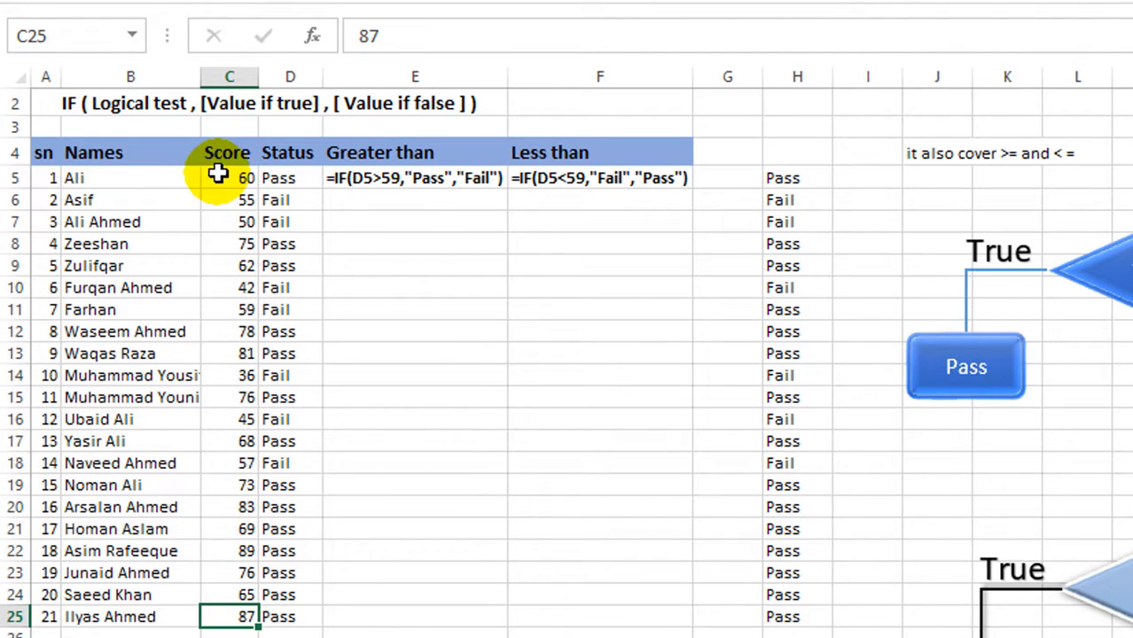
{"action": "left_click_drag", "start_coordinate": [217, 174], "coordinate": [222, 611]}
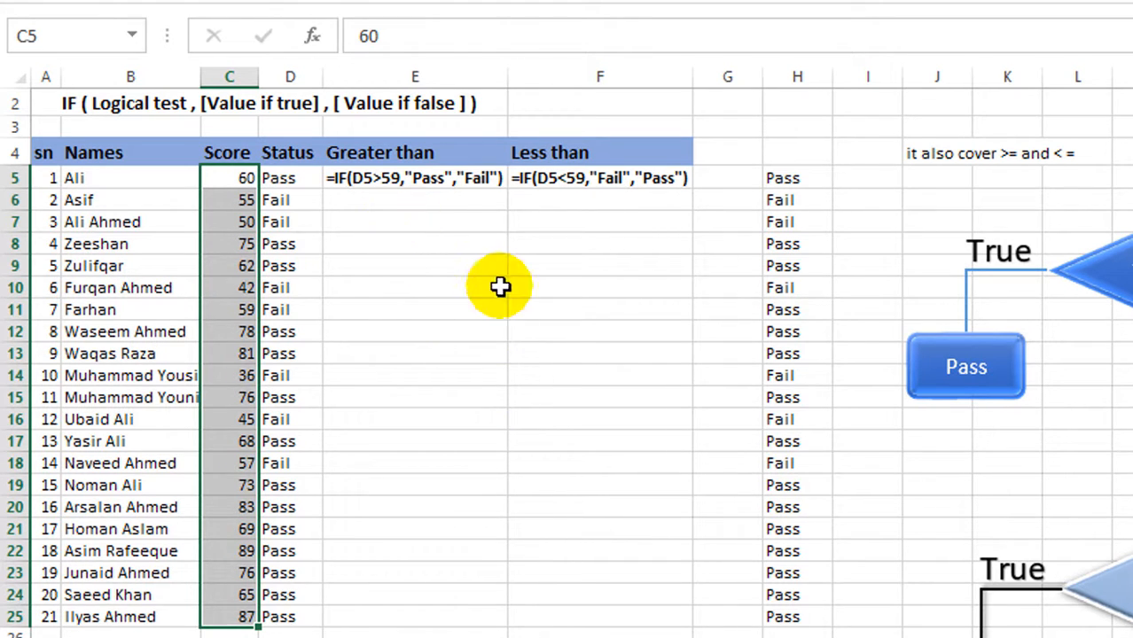
{"action": "left_click", "coordinate": [292, 176]}
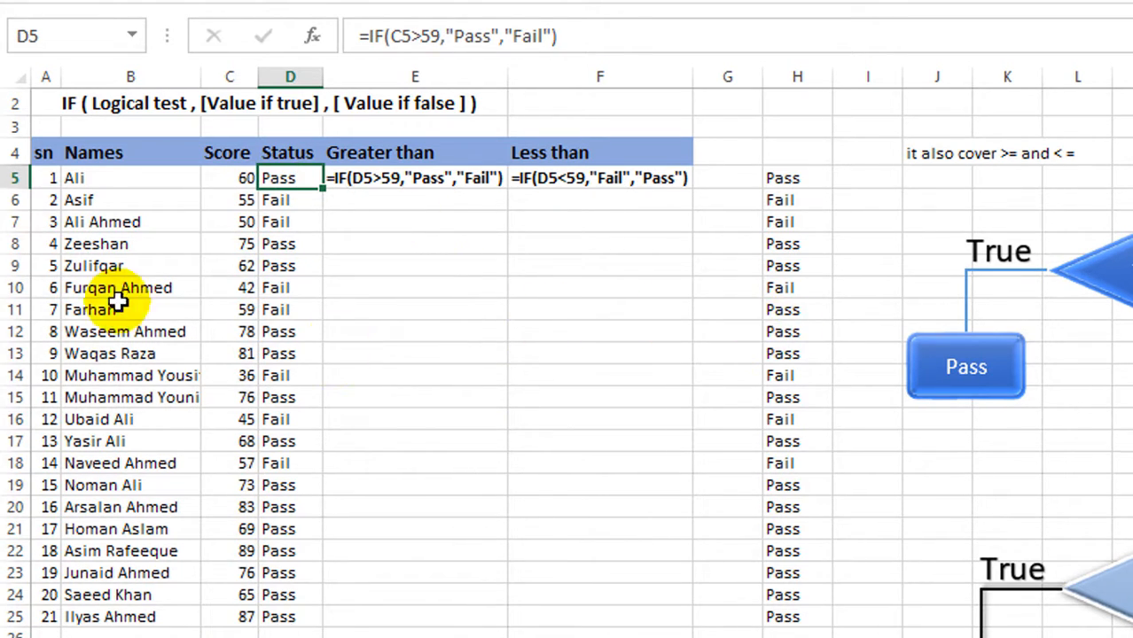
{"action": "left_click", "coordinate": [324, 329]}
- Clear the Status results in D5:D25 and the Pass/Fail results in column H from H5 down
{"action": "left_click_drag", "start_coordinate": [278, 179], "coordinate": [279, 616]}
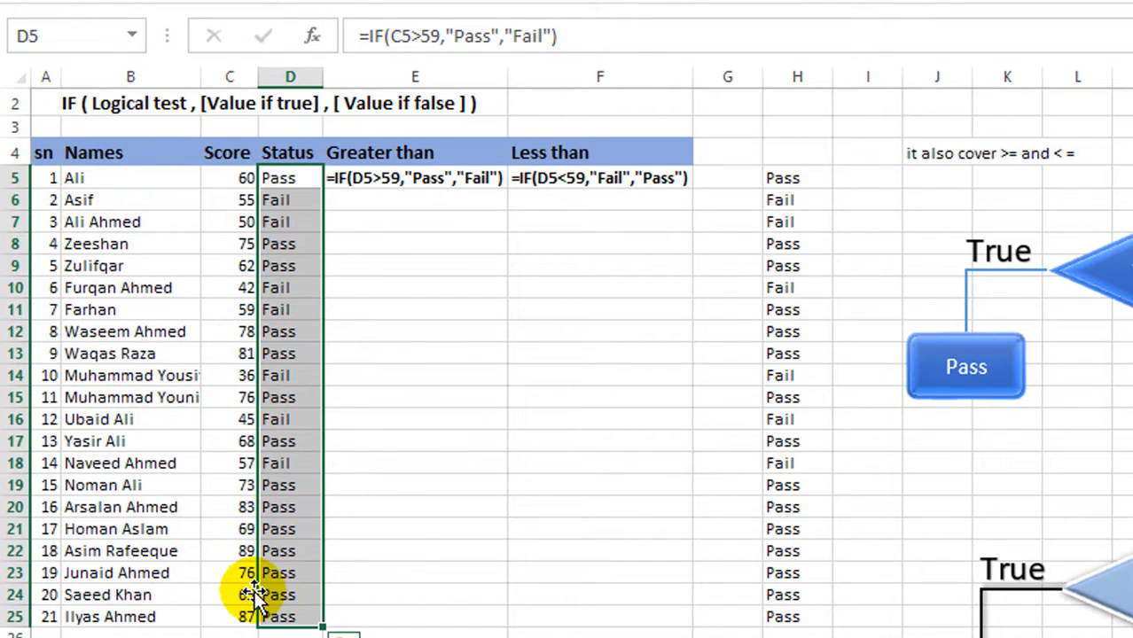
{"action": "key", "text": "Delete"}
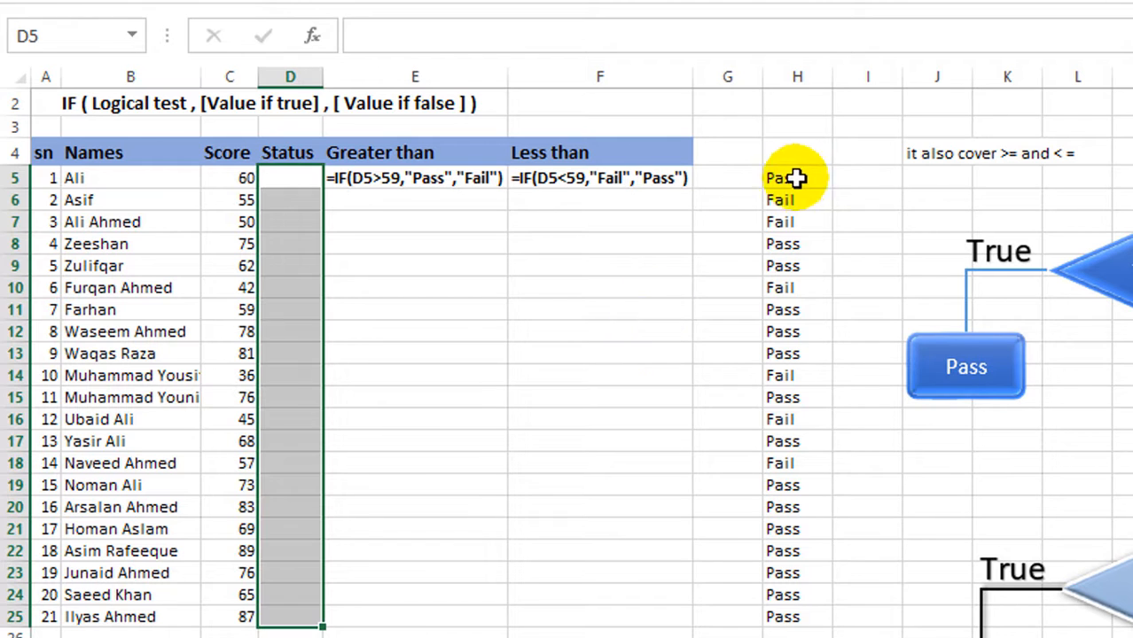
{"action": "left_click_drag", "start_coordinate": [791, 178], "coordinate": [791, 626]}
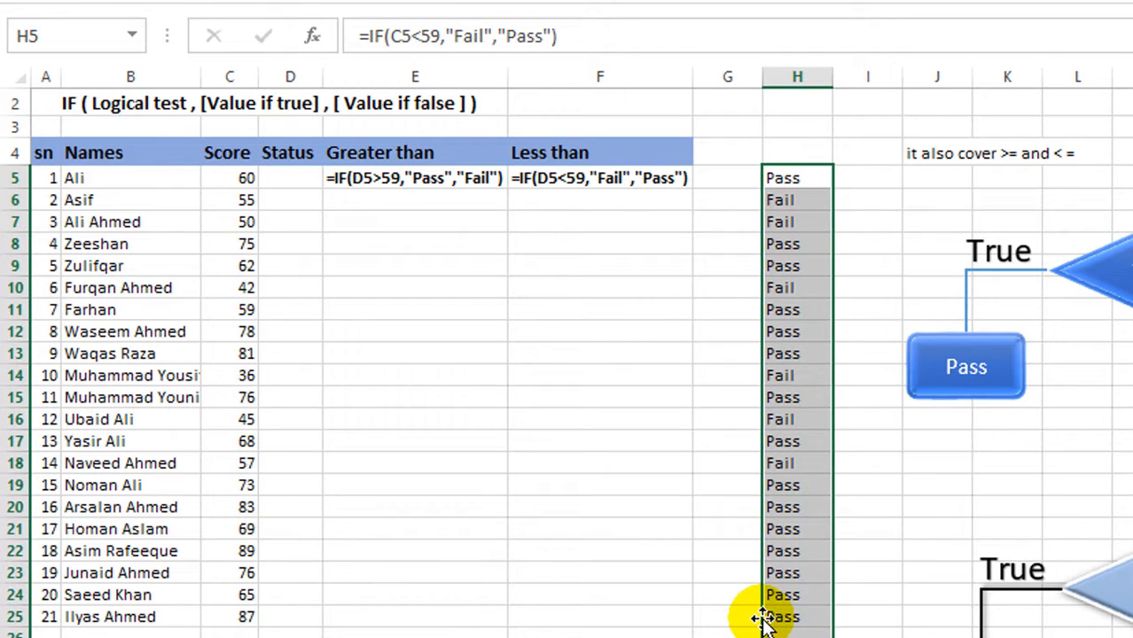
{"action": "key", "text": "Delete"}
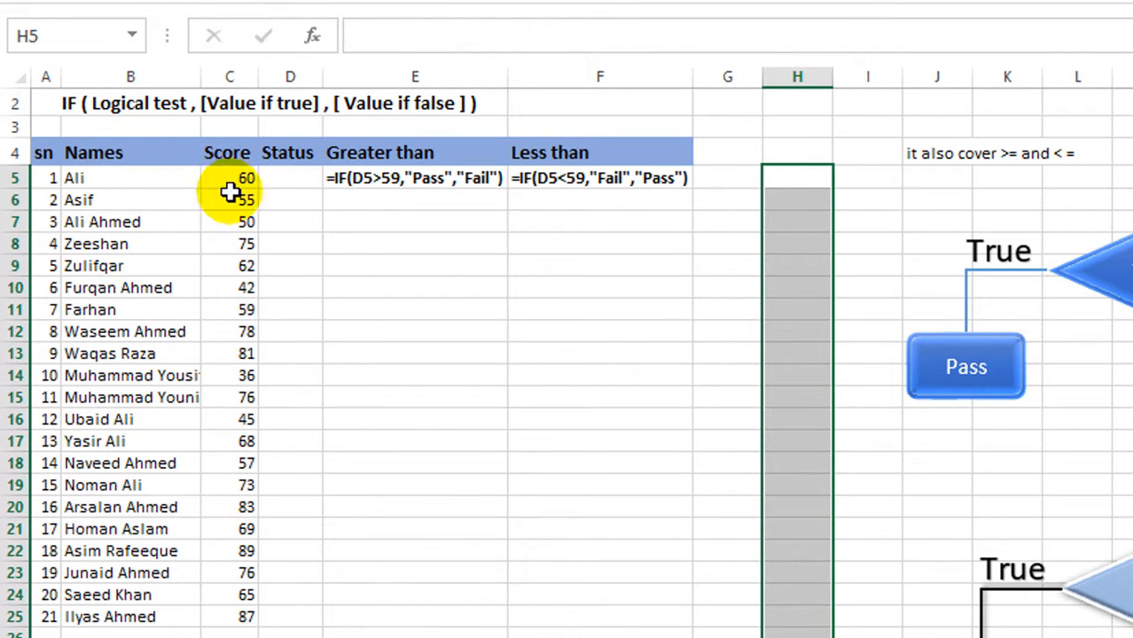
{"action": "left_click", "coordinate": [336, 261]}
- Begin an IF formula in Status cell D5 with the logical test C5>59
{"action": "left_click", "coordinate": [290, 177]}
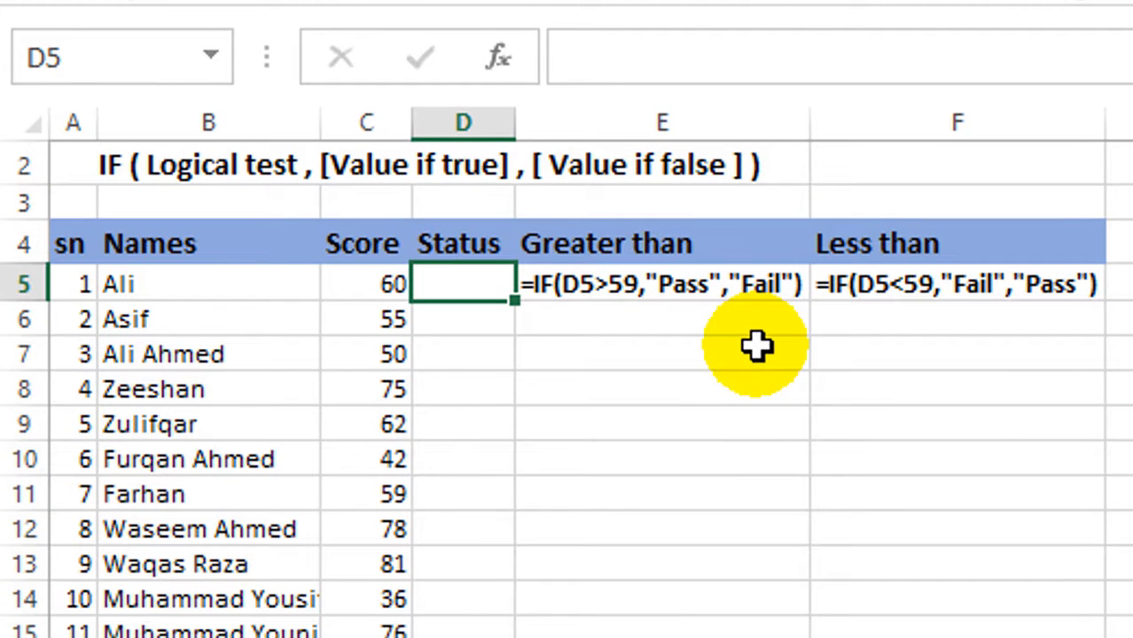
{"action": "type", "text": "=if("}
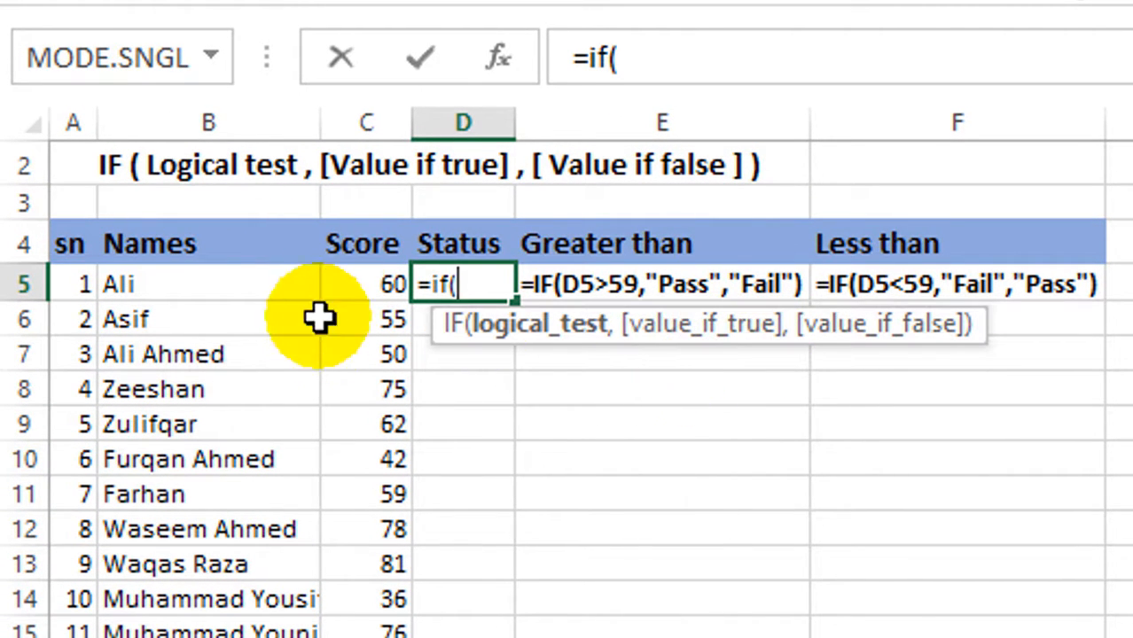
{"action": "left_click", "coordinate": [354, 283]}
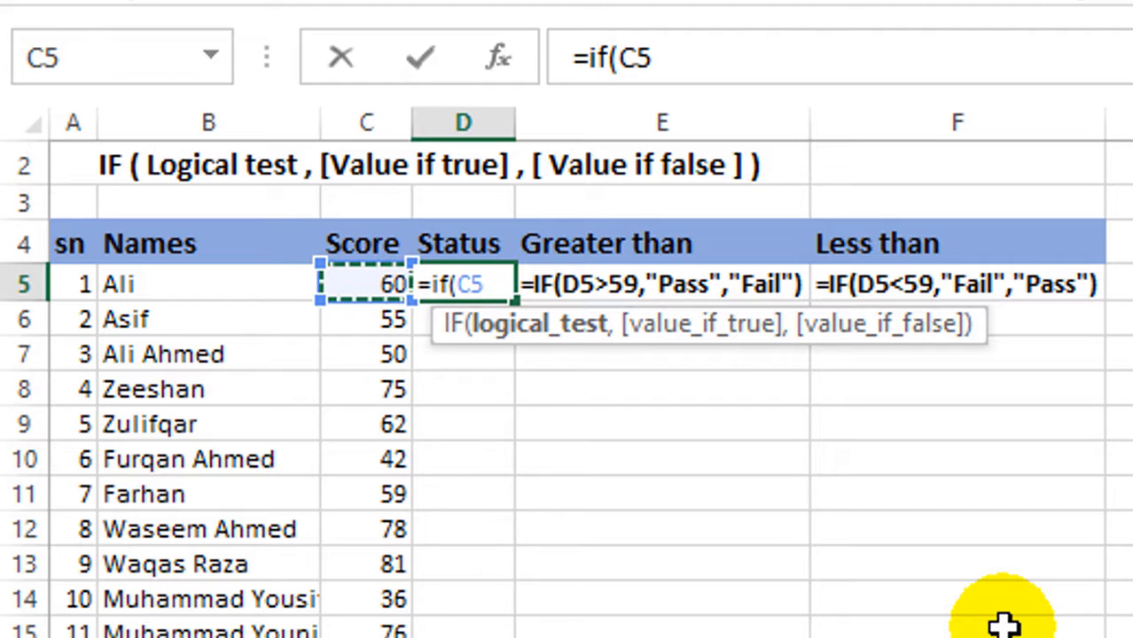
{"action": "type", "text": ">"}
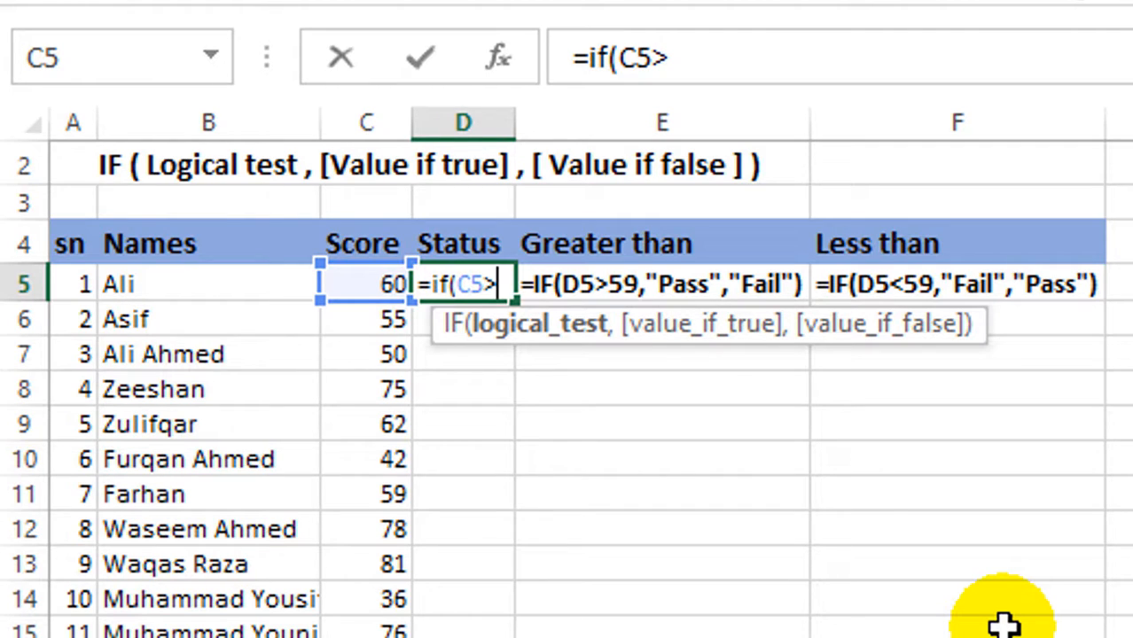
{"action": "type", "text": "59"}
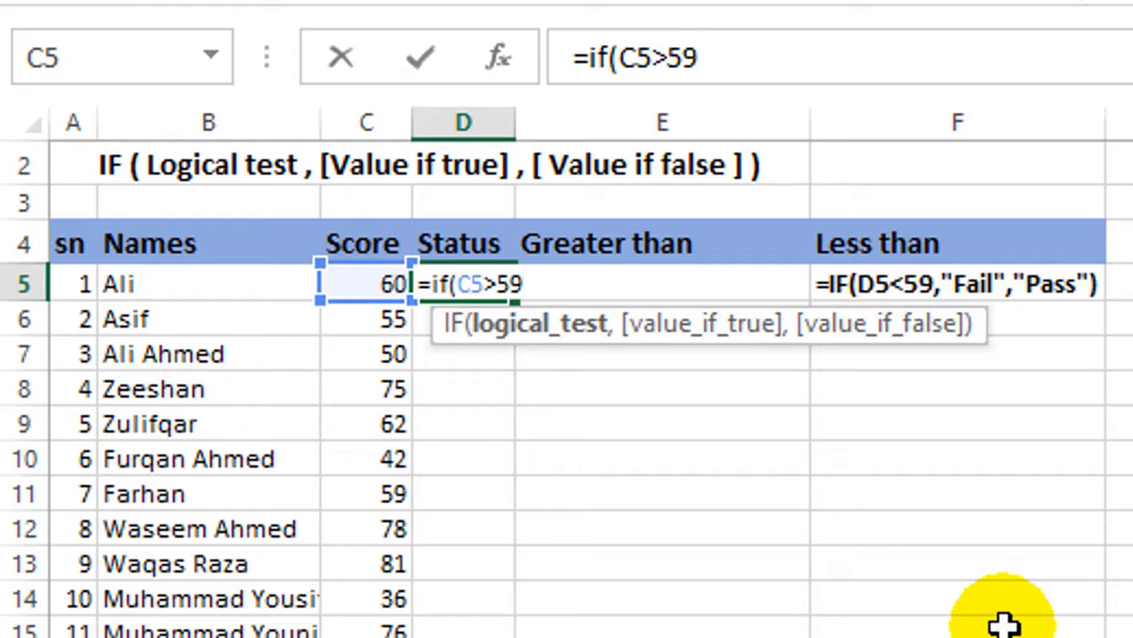
- Complete the D5 formula with "Pass" as the value if true and "Fail" as the value if false
{"action": "type", "text": ","}
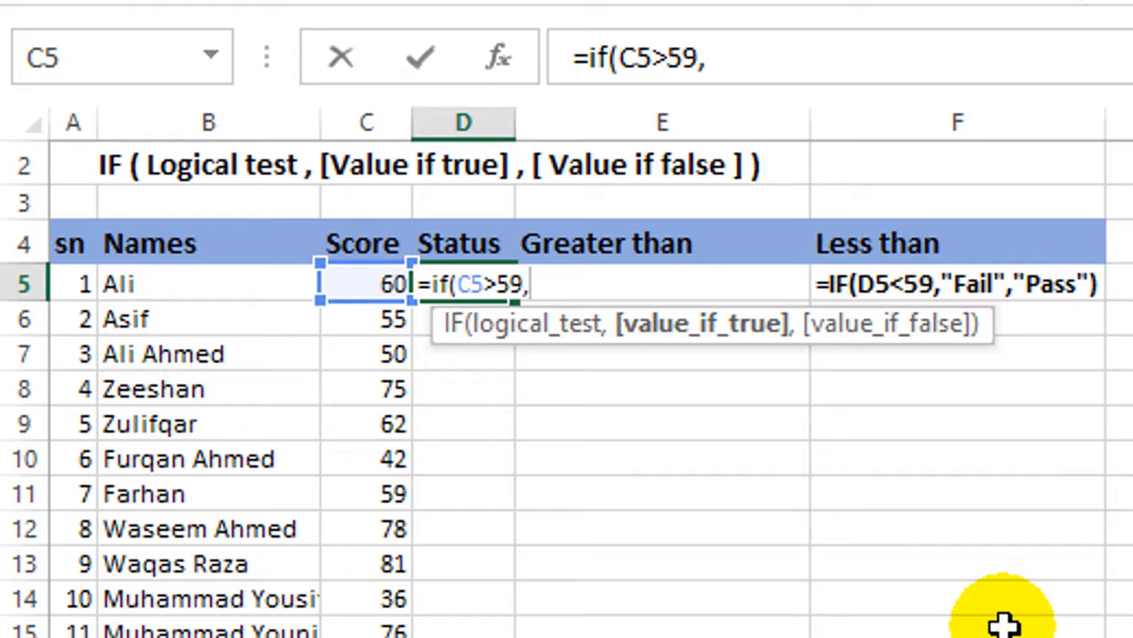
{"action": "type", "text": "\"Pass"}
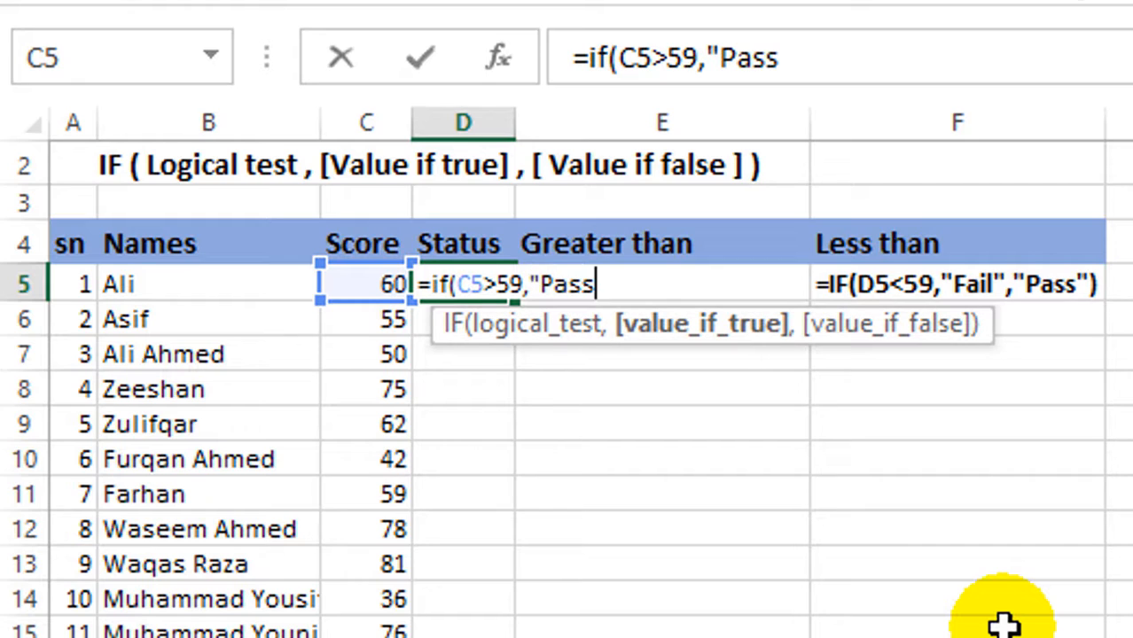
{"action": "type", "text": "\","}
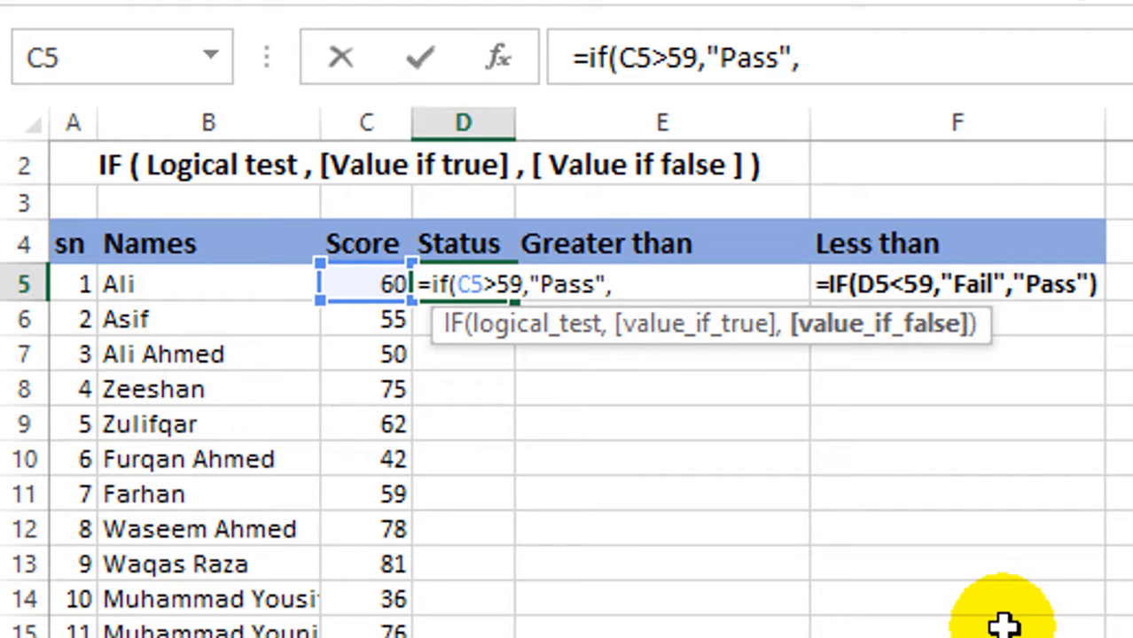
{"action": "type", "text": "\"Fail\""}
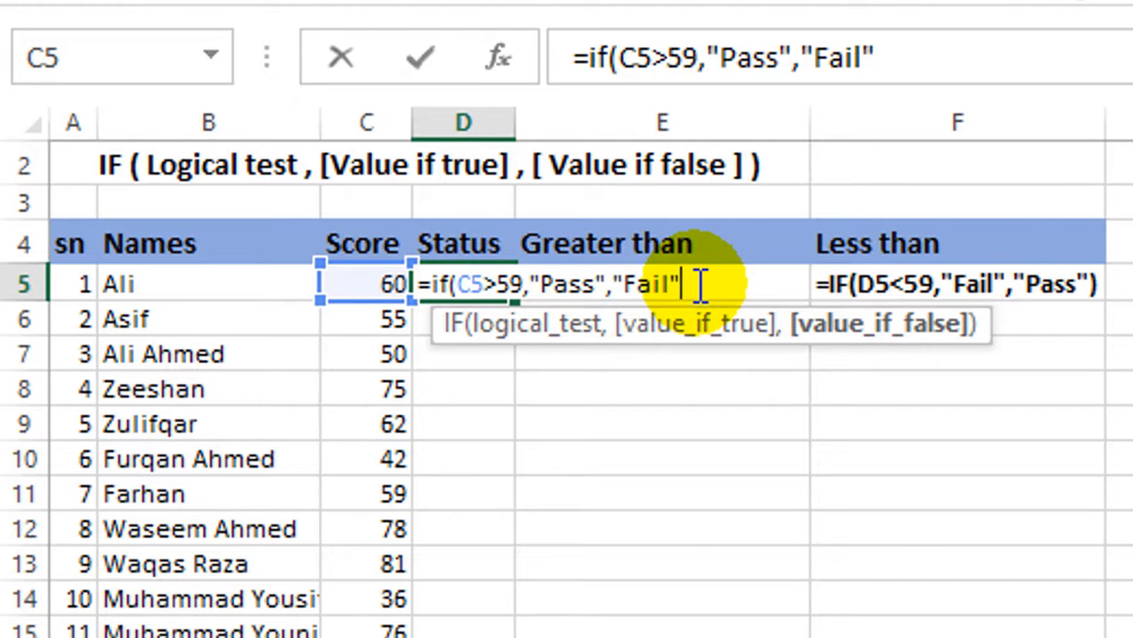
{"action": "type", "text": ")"}
{"action": "key", "text": "Return"}
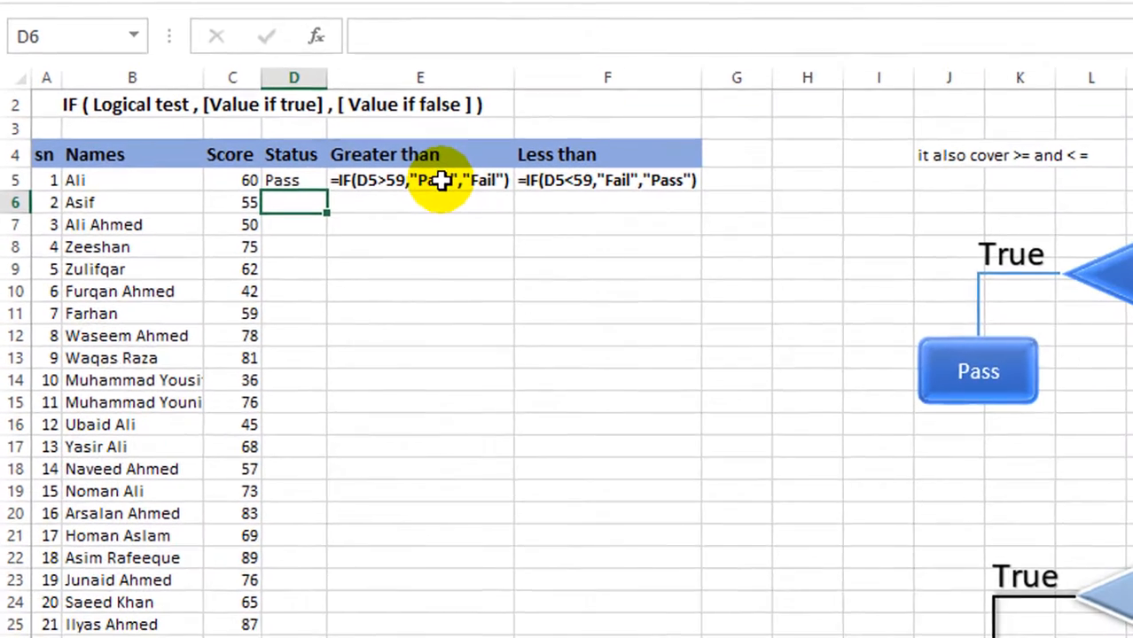
- Fill the D5 Status formula down through D25 and inspect the copied formula in D6
{"action": "left_click", "coordinate": [285, 175]}
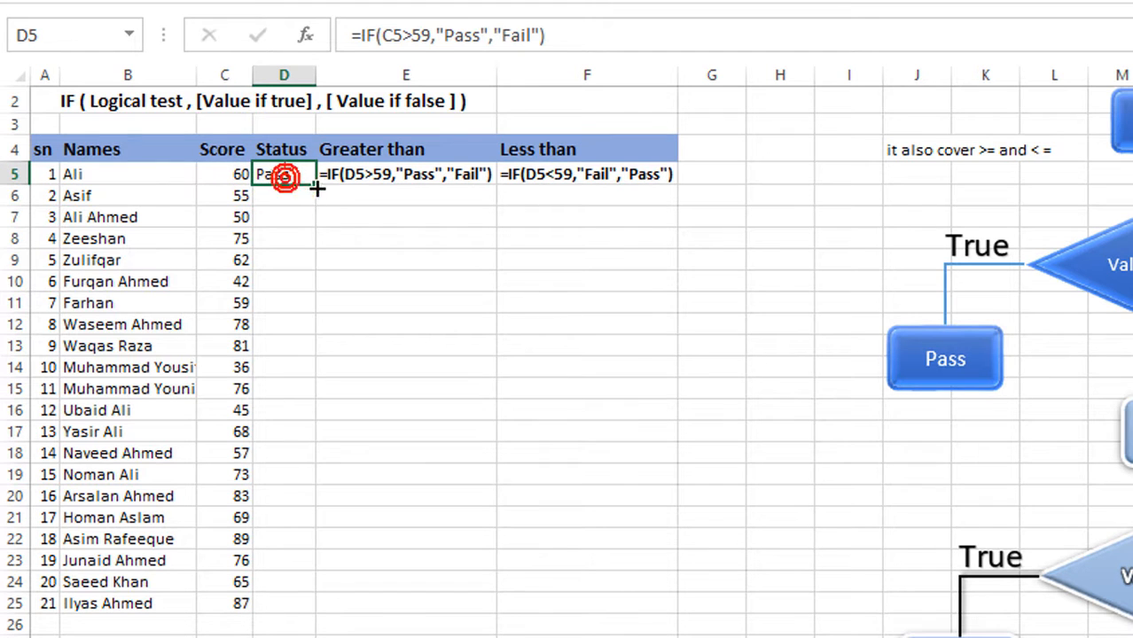
{"action": "left_click_drag", "start_coordinate": [315, 184], "coordinate": [316, 608]}
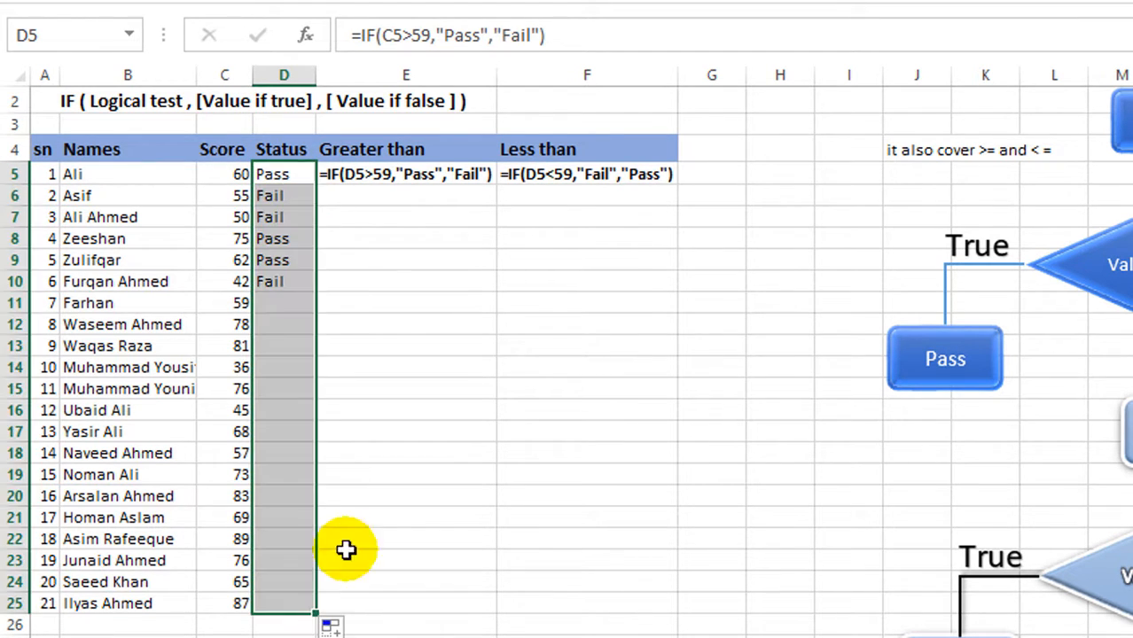
{"action": "left_click", "coordinate": [409, 417]}
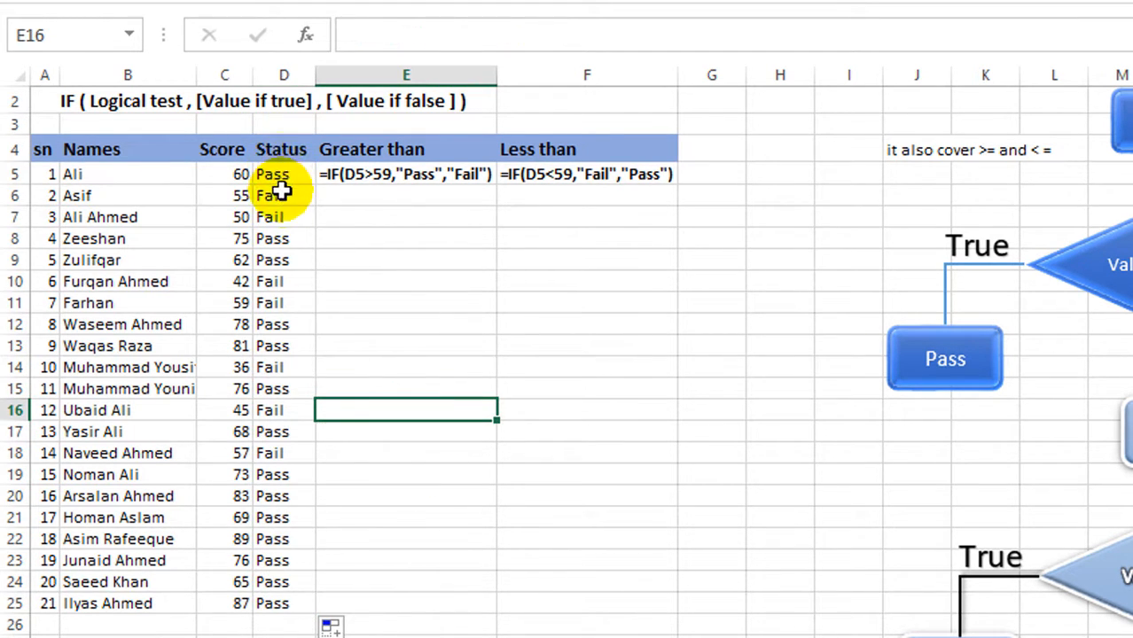
{"action": "left_click", "coordinate": [284, 196]}
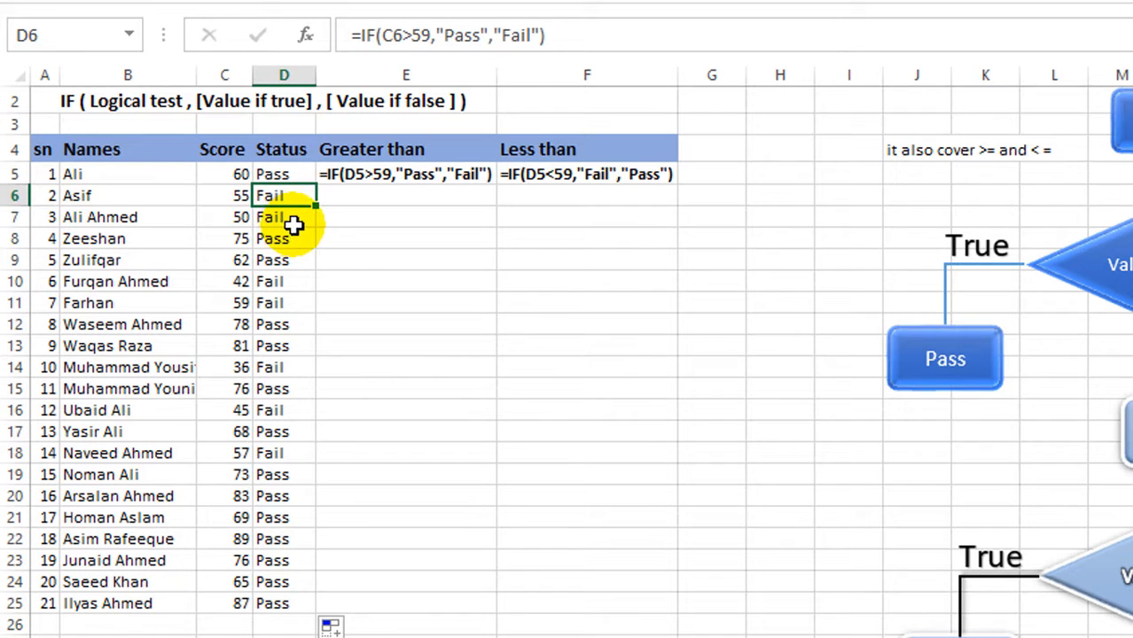
- Set the score in C7 to 59 to test the Status formula
{"action": "left_click", "coordinate": [233, 217]}
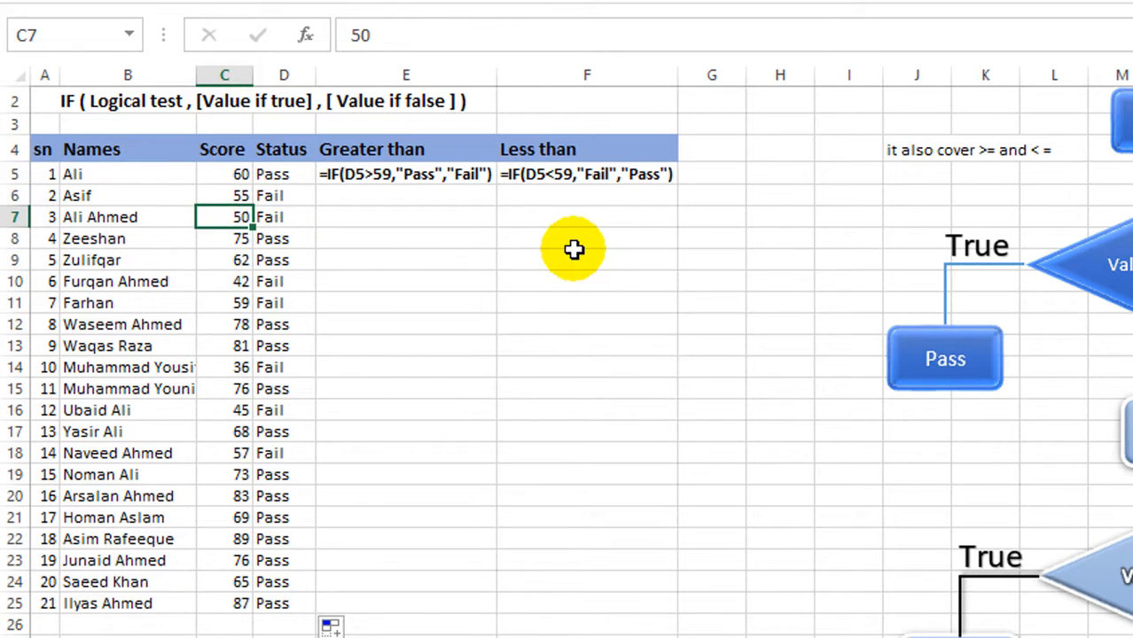
{"action": "type", "text": "59"}
{"action": "key", "text": "Return"}
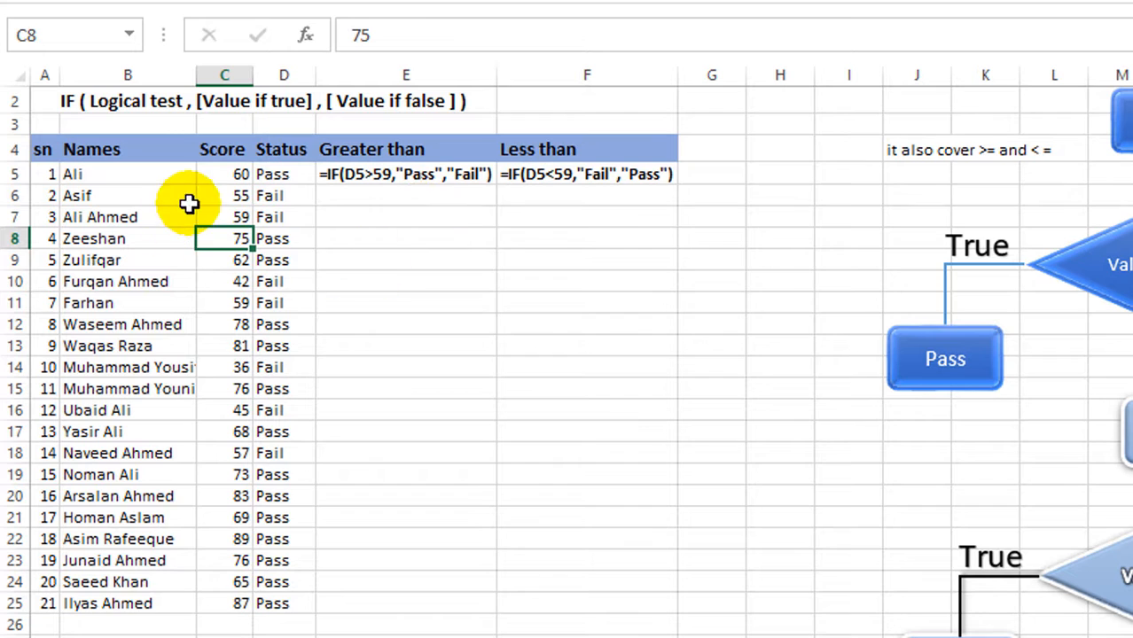
- Test the Status formula by setting the score in C9 to 60 and changing it to 59
{"action": "left_click", "coordinate": [232, 260]}
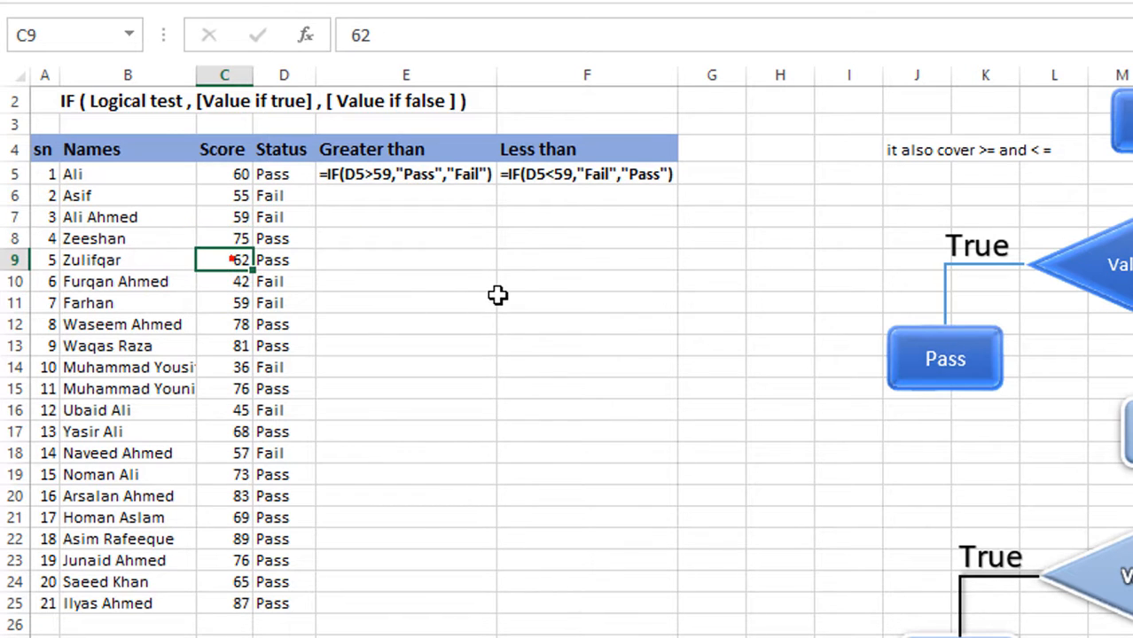
{"action": "type", "text": "60"}
{"action": "key", "text": "Return"}
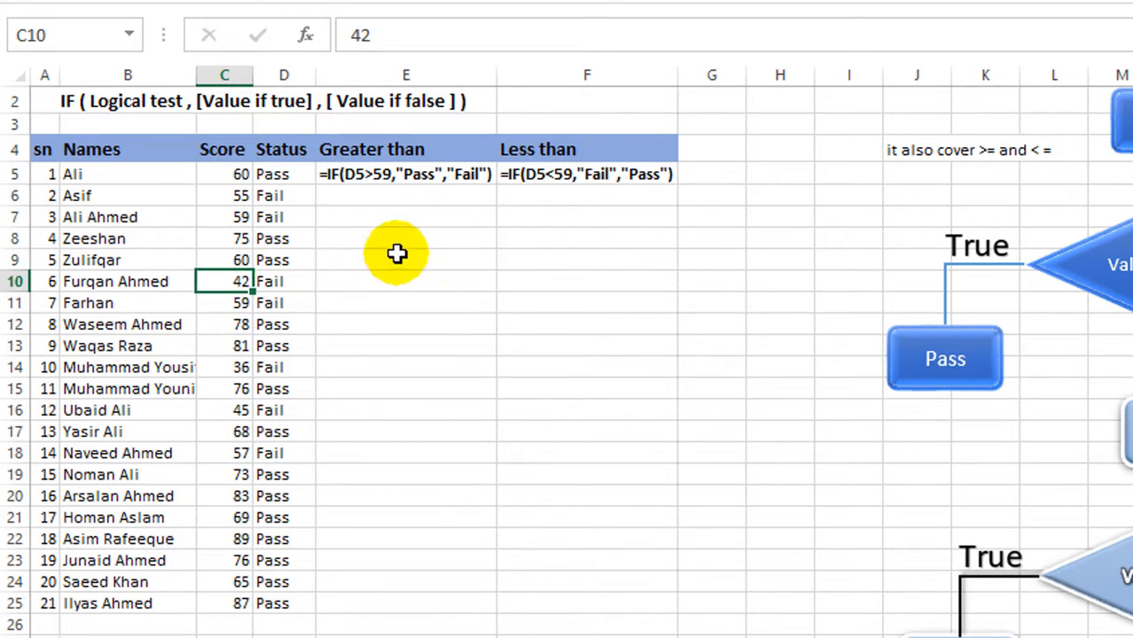
{"action": "left_click", "coordinate": [233, 261]}
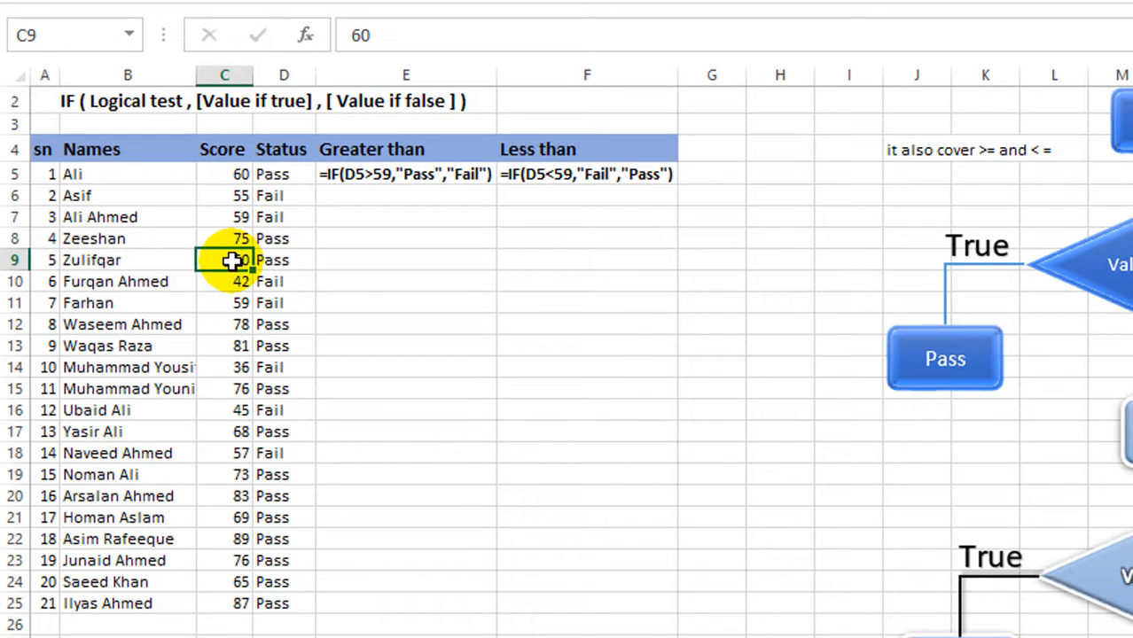
{"action": "type", "text": "59"}
{"action": "key", "text": "Return"}
- Set the score in C9 to 60
{"action": "left_click", "coordinate": [233, 261]}
{"action": "left_click", "coordinate": [233, 260]}
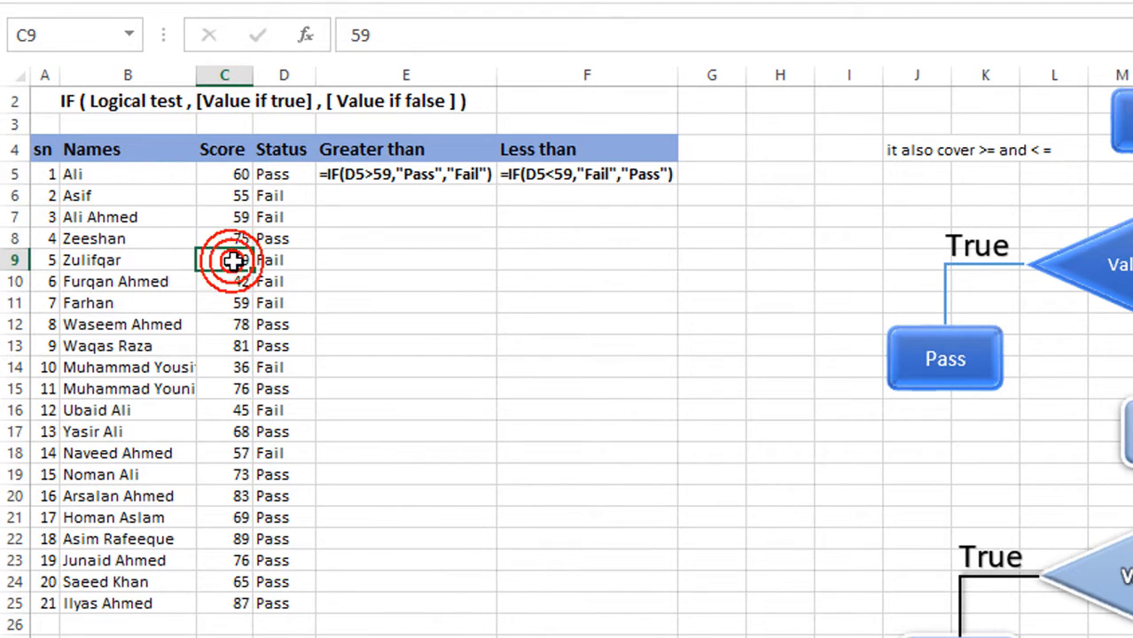
{"action": "type", "text": "60"}
{"action": "key", "text": "Return"}
{"action": "left_click", "coordinate": [391, 365]}
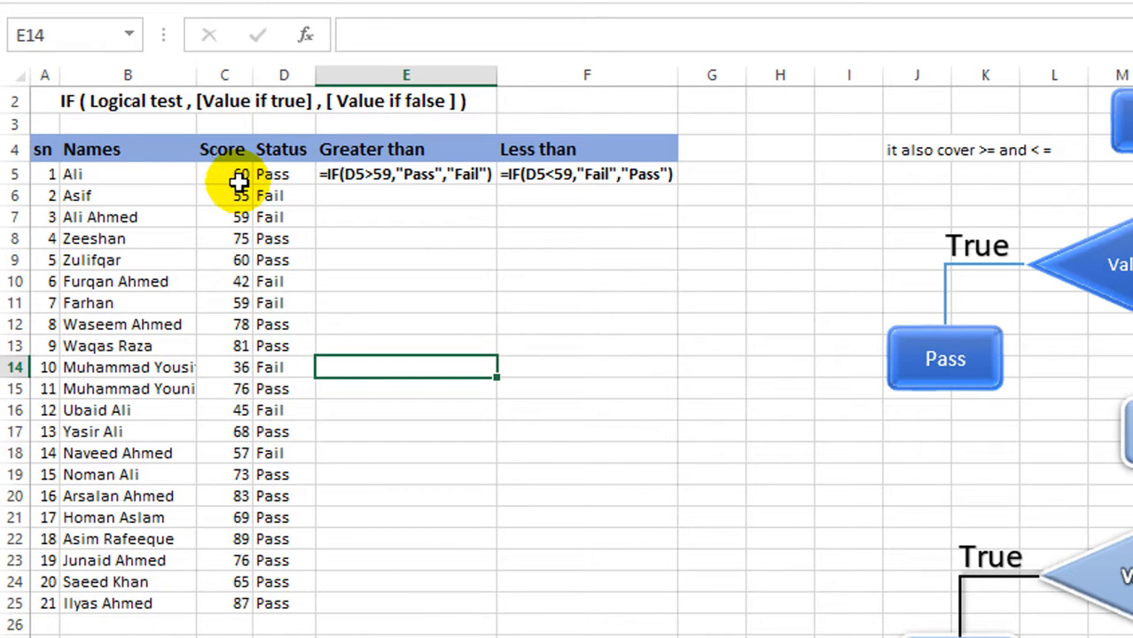
- Review the Status results in D5:D25 and compare the D5 formula with the score in C5
{"action": "left_click_drag", "start_coordinate": [283, 173], "coordinate": [279, 604]}
{"action": "left_click", "coordinate": [459, 490]}
{"action": "left_click", "coordinate": [279, 175]}
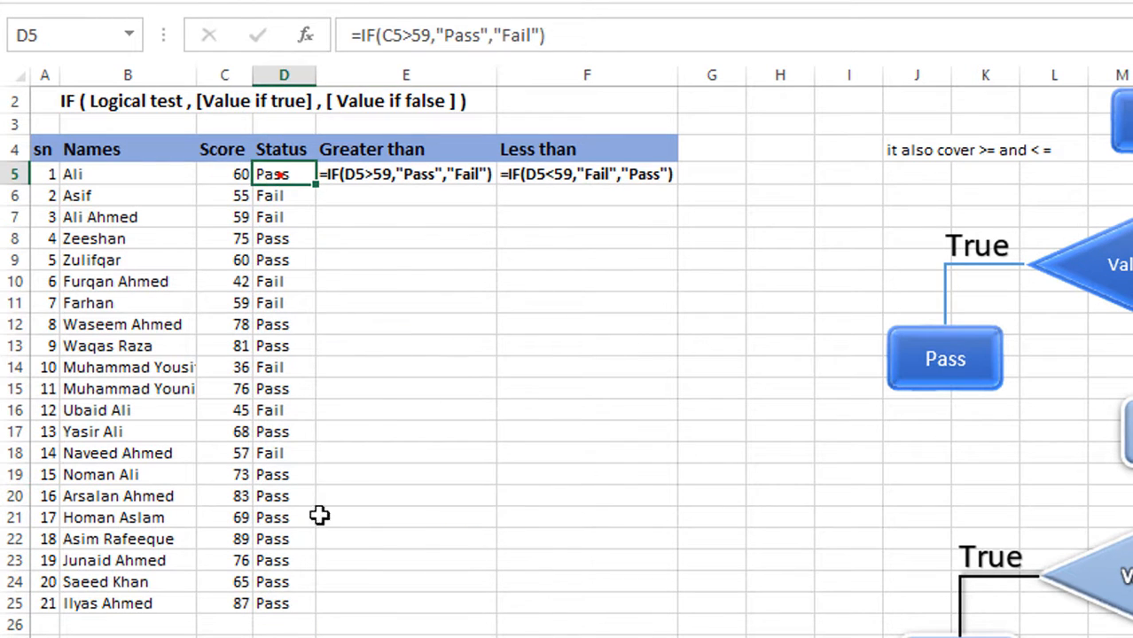
{"action": "left_click", "coordinate": [499, 471]}
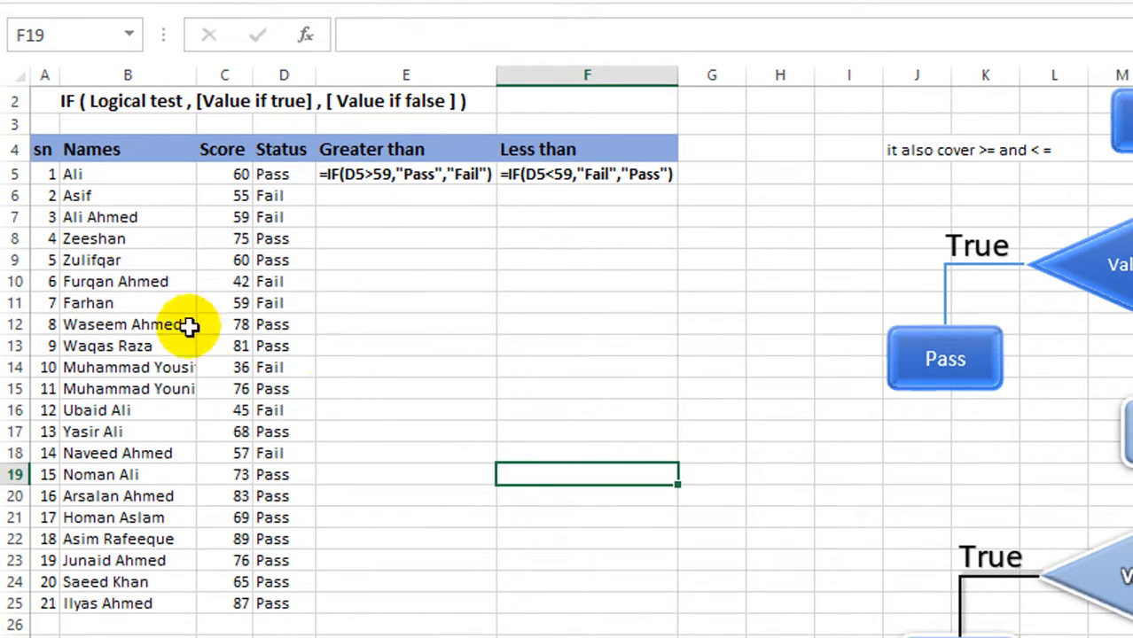
{"action": "left_click", "coordinate": [226, 173]}
{"action": "left_click", "coordinate": [293, 174]}
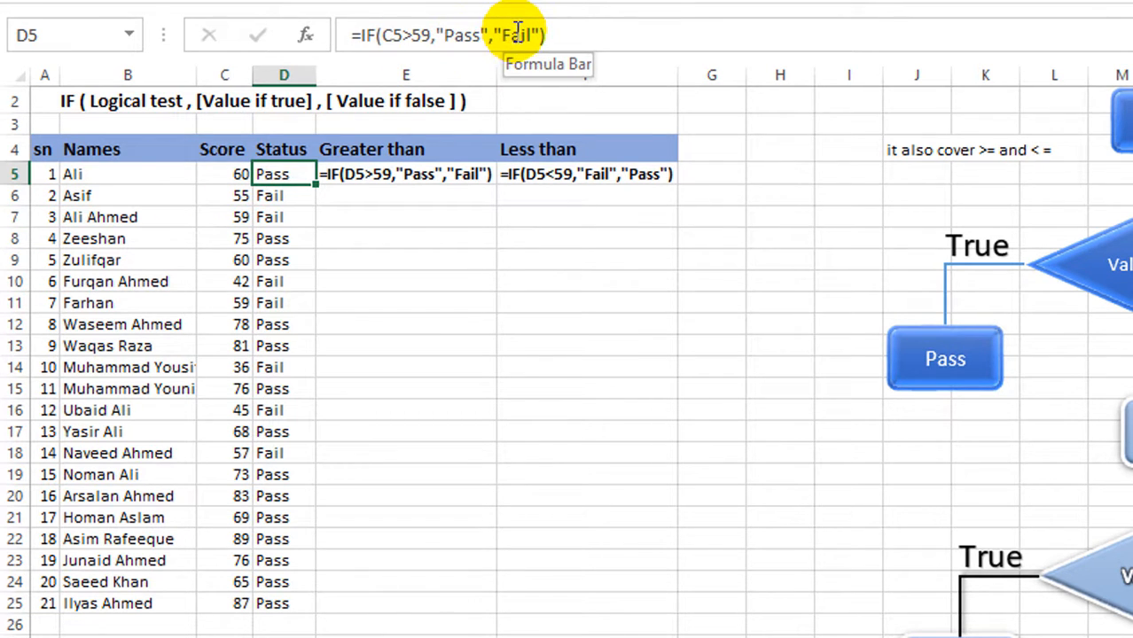
{"action": "left_click", "coordinate": [518, 260]}
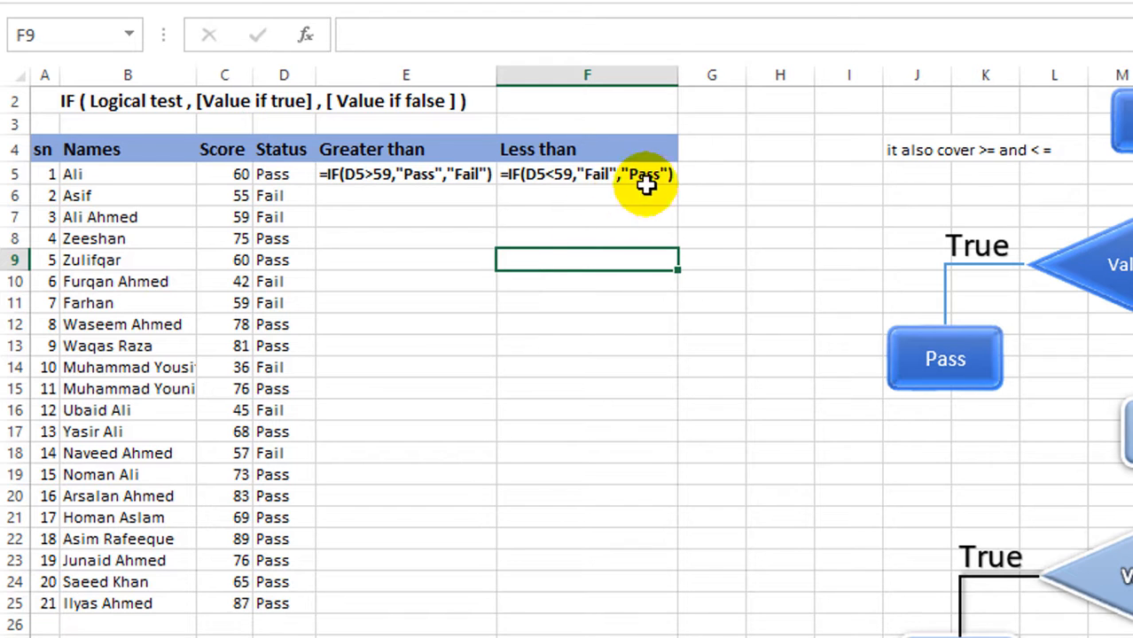
- Enter a less-than IF formula in G5 that returns "Fail" when C5 is below 60 and "Pass" otherwise
{"action": "left_click", "coordinate": [705, 174]}
{"action": "type", "text": "="}
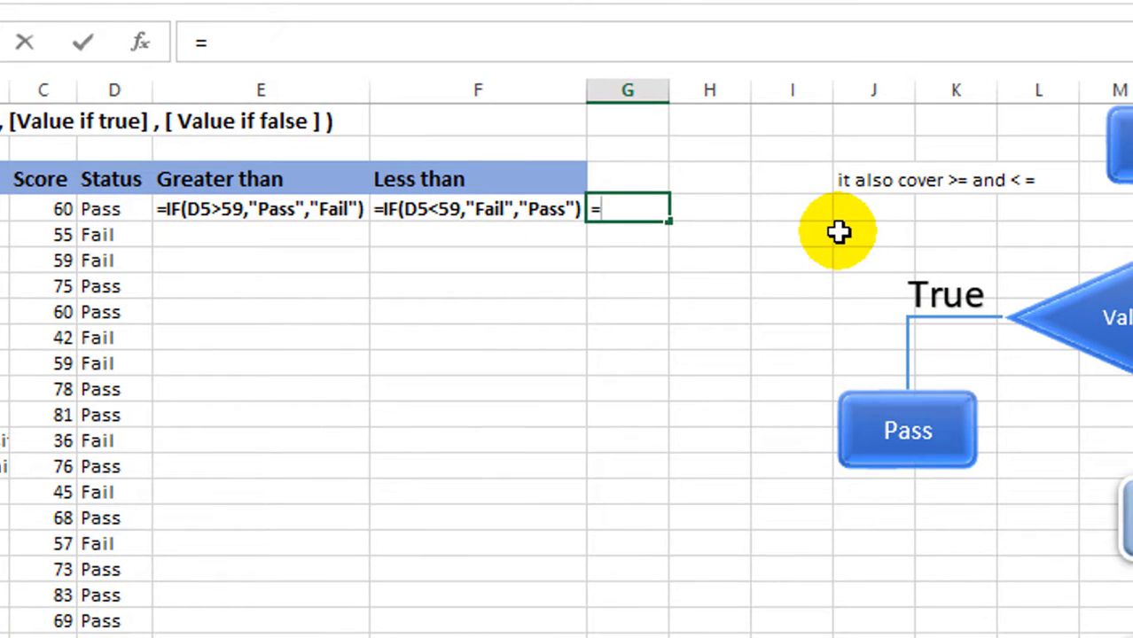
{"action": "type", "text": "if("}
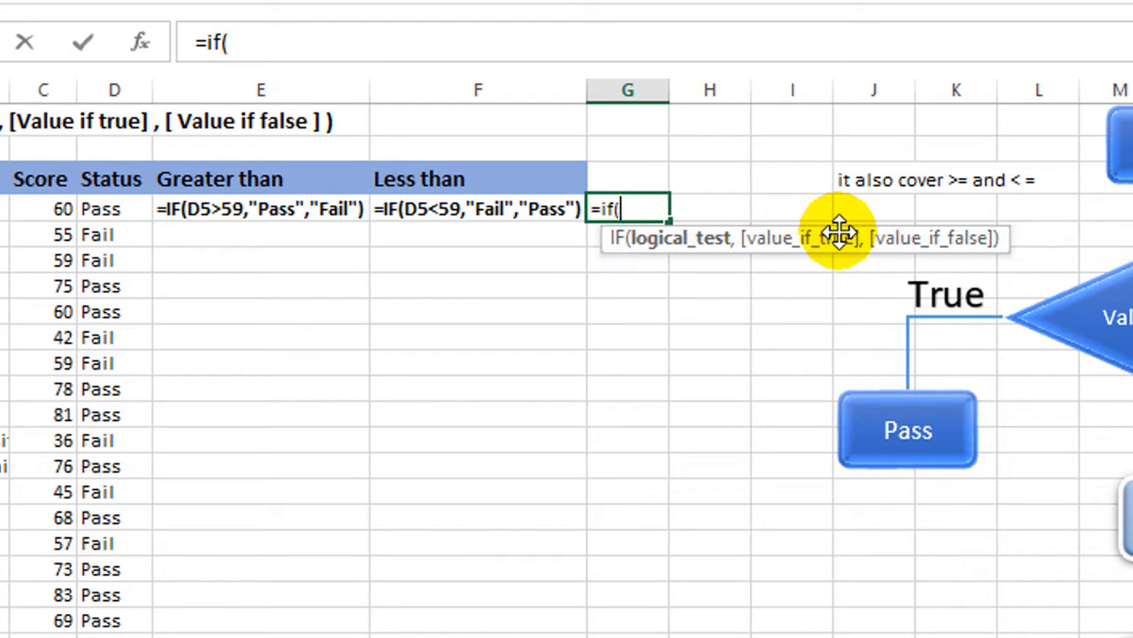
{"action": "left_click", "coordinate": [42, 209]}
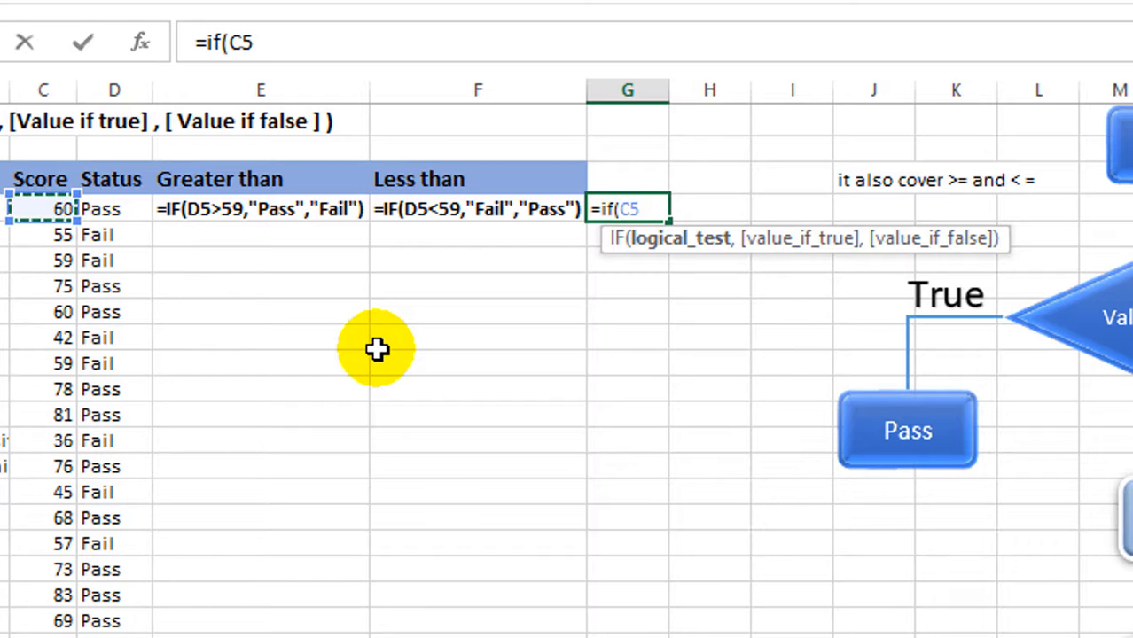
{"action": "type", "text": "<"}
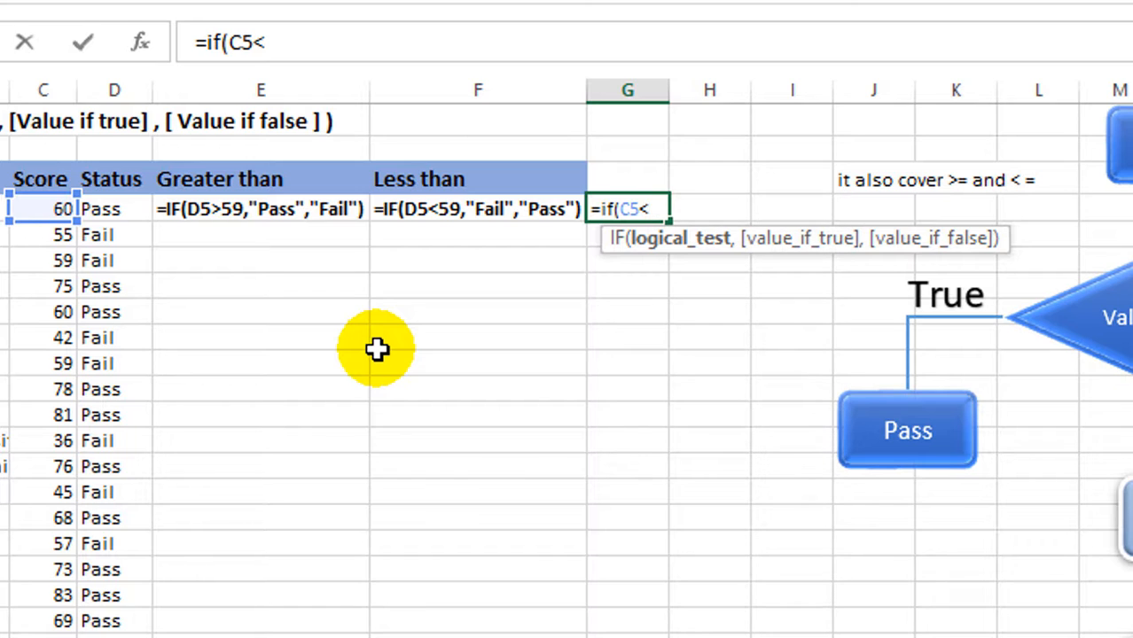
{"action": "type", "text": "60"}
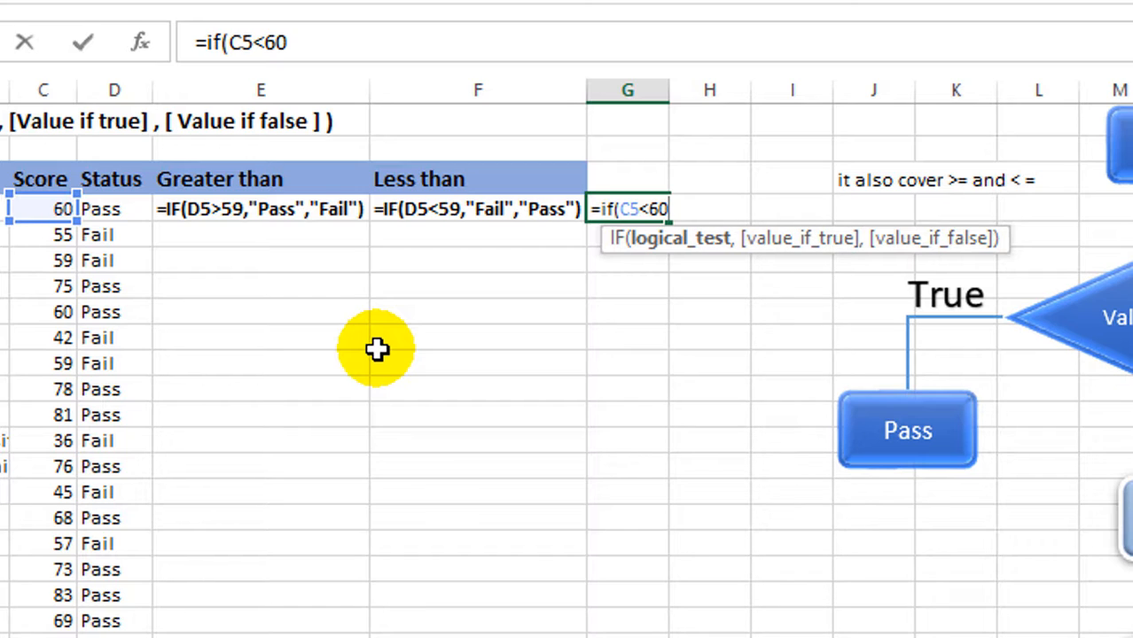
{"action": "type", "text": ",\""}
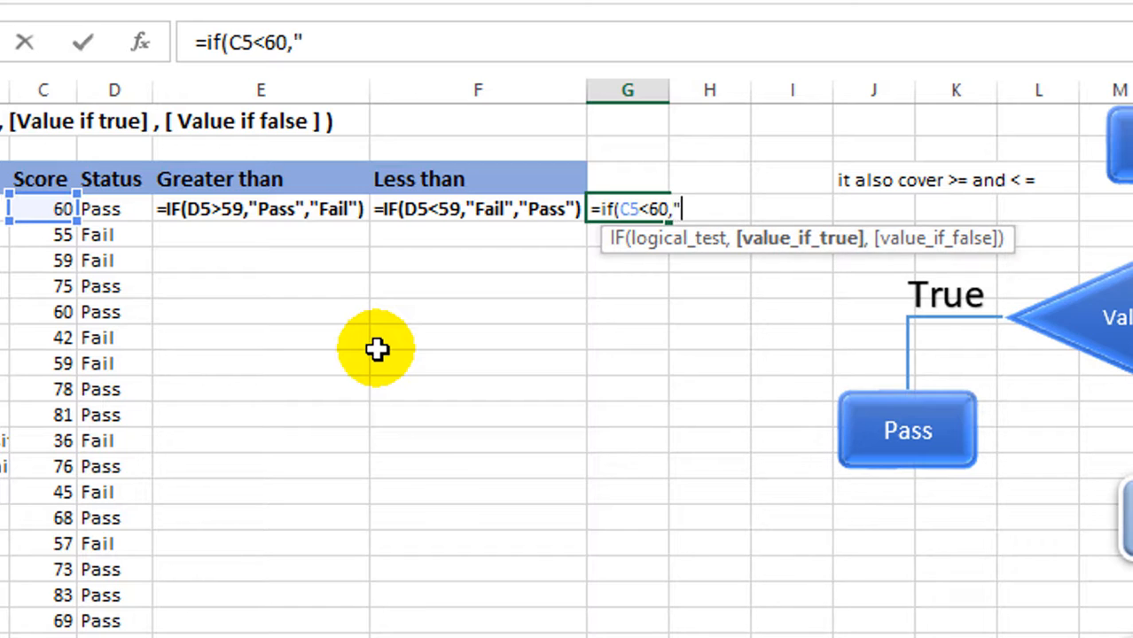
{"action": "type", "text": "Fail\""}
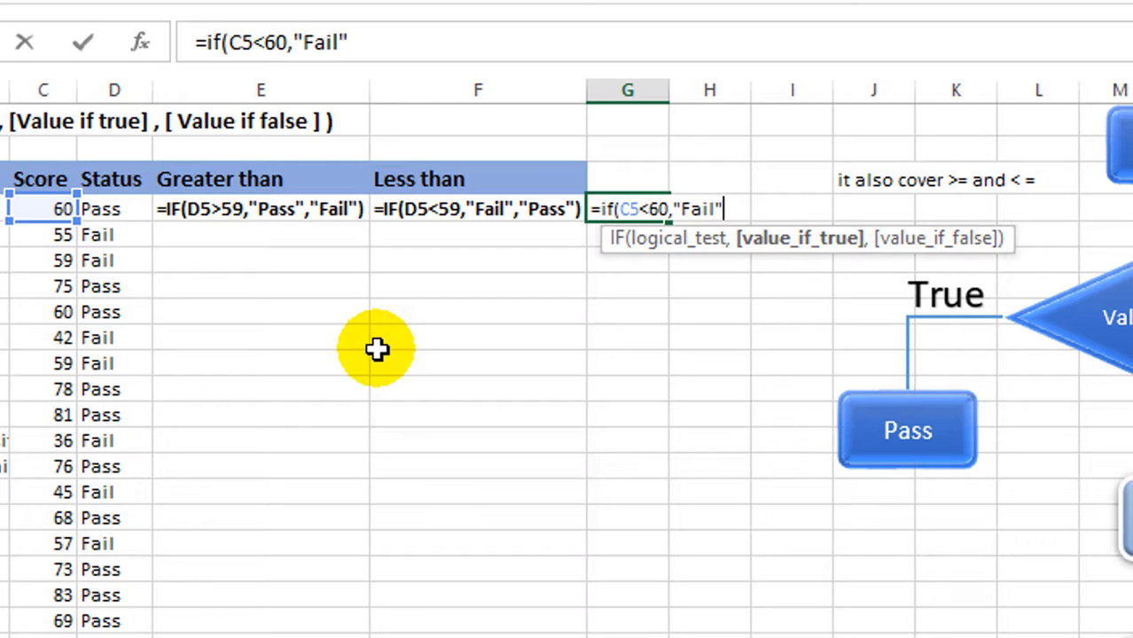
{"action": "type", "text": ","}
{"action": "type", "text": "\"Pass"}
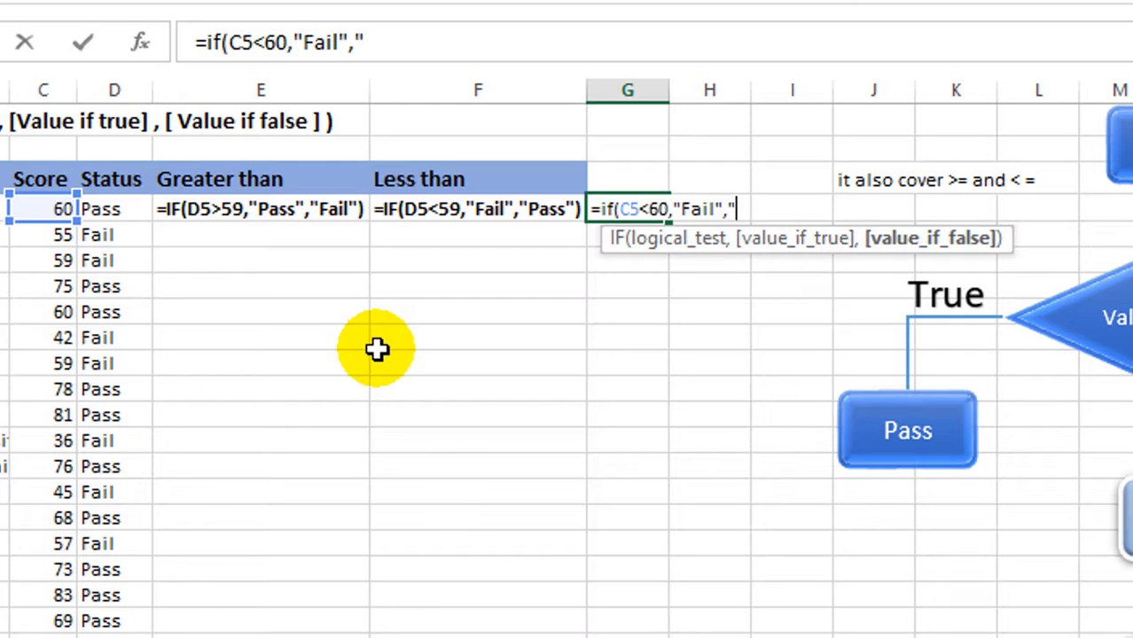
{"action": "type", "text": "\""}
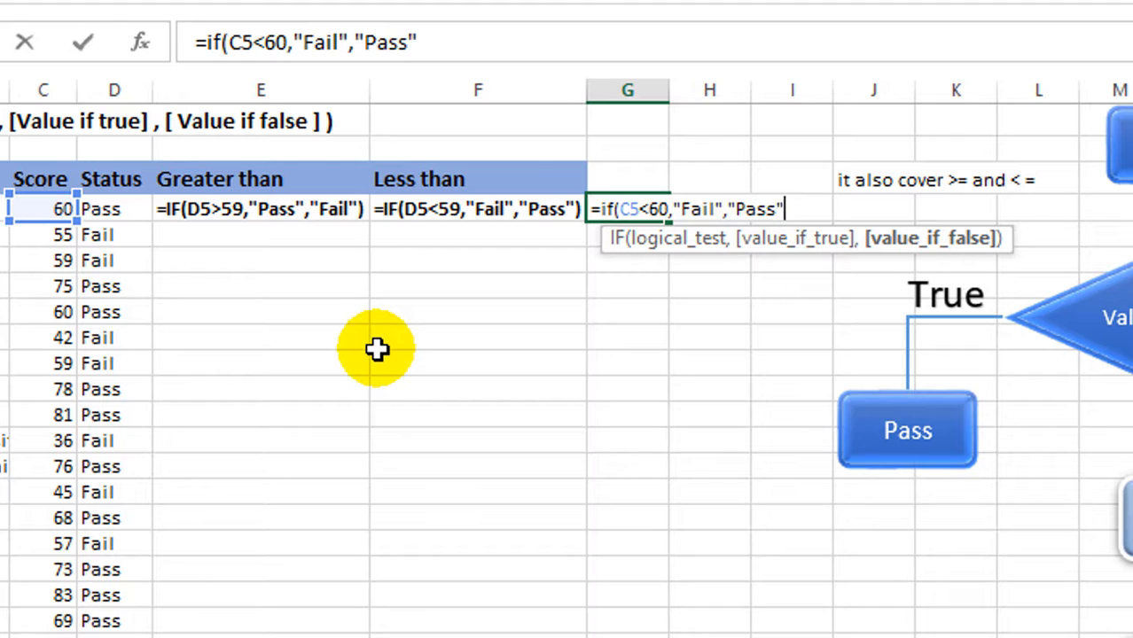
{"action": "type", "text": ")"}
{"action": "key", "text": "Return"}
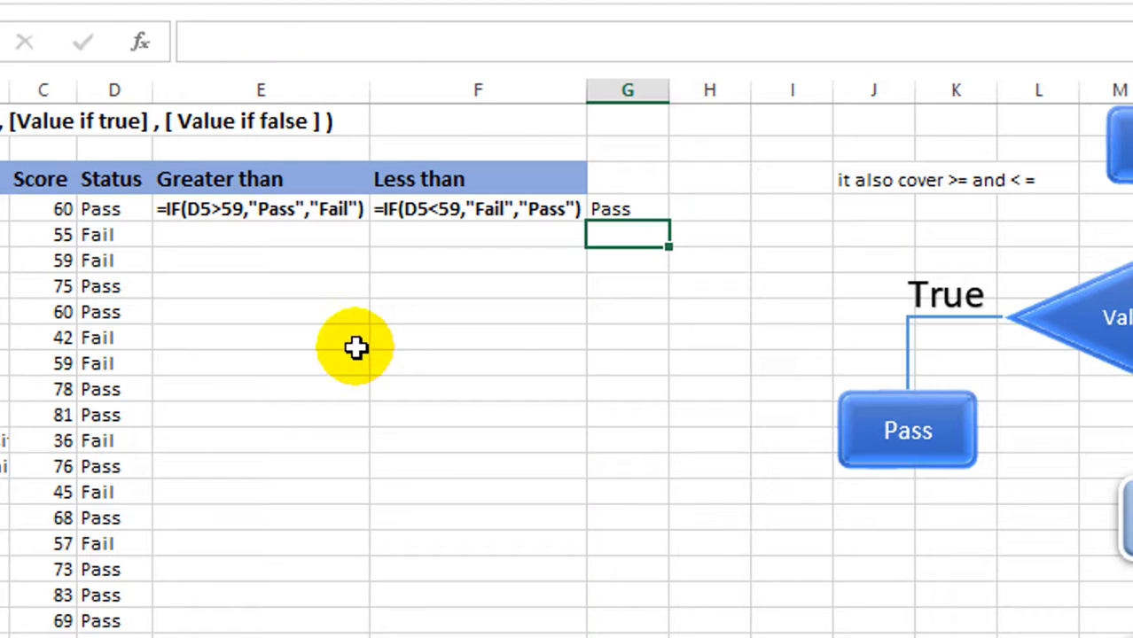
- Compare the G5 formula with the score in C5 and copy it down through G25
{"action": "left_click", "coordinate": [630, 211]}
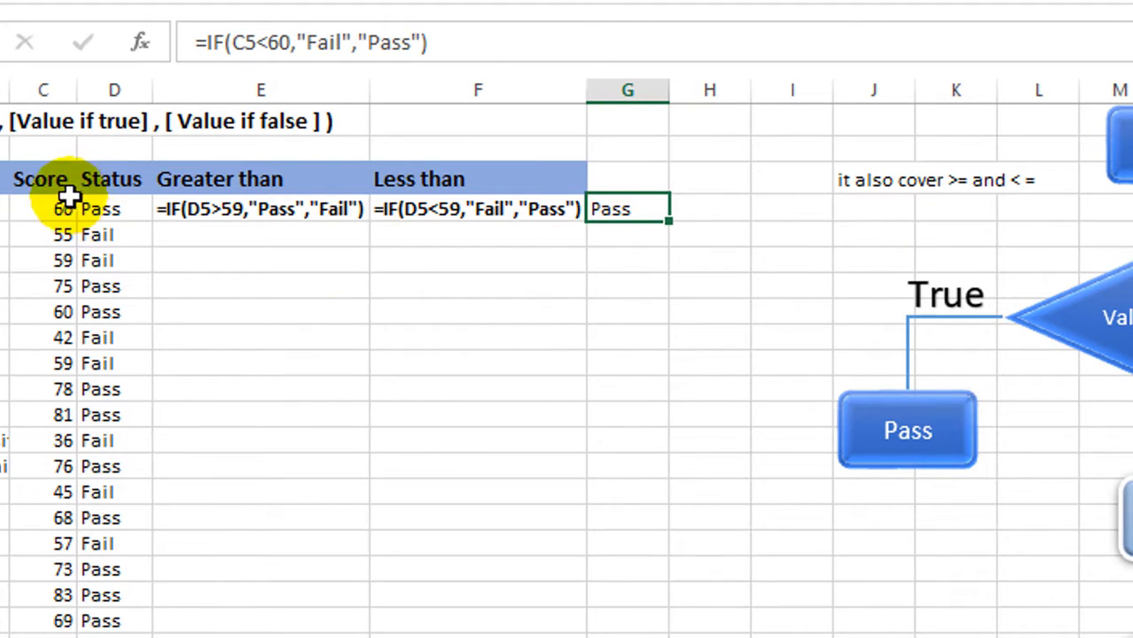
{"action": "left_click", "coordinate": [38, 216]}
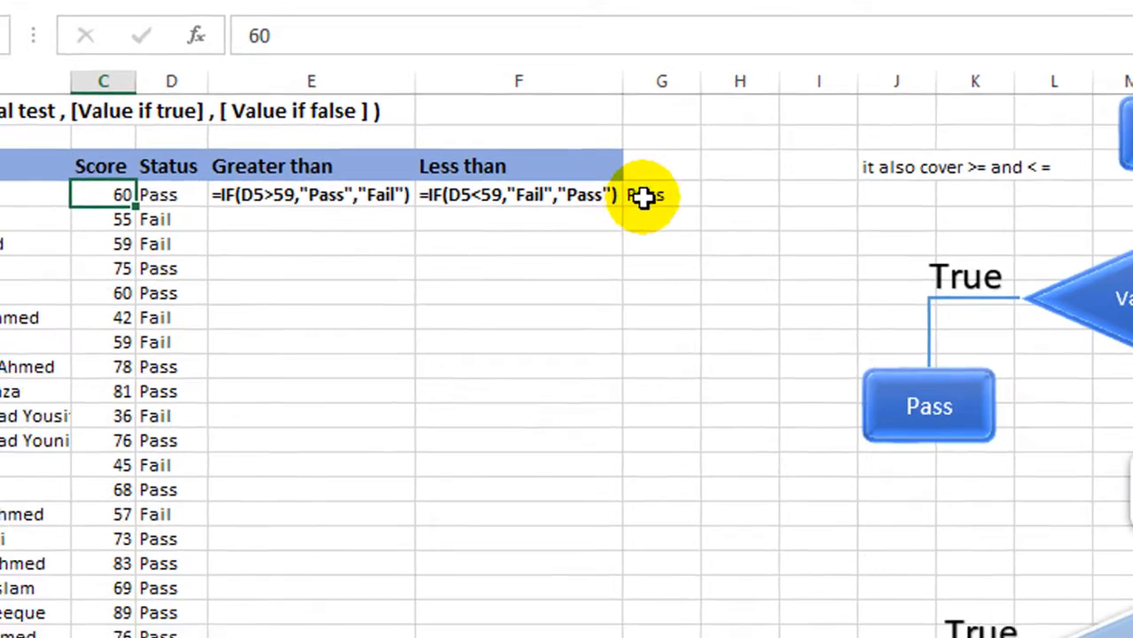
{"action": "left_click", "coordinate": [645, 197]}
{"action": "left_click_drag", "start_coordinate": [776, 177], "coordinate": [780, 611]}
{"action": "left_click", "coordinate": [582, 409]}
- Check the copied less-than formulas in column G and examine the Pass and Fail branches of the flowcharts
{"action": "left_click", "coordinate": [729, 169]}
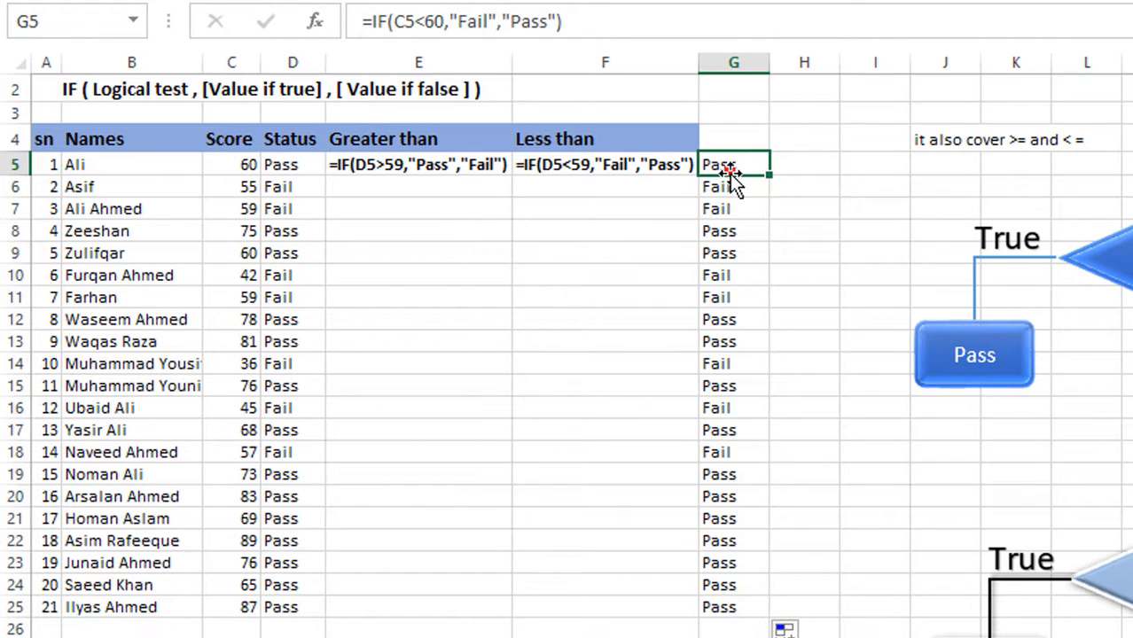
{"action": "left_click", "coordinate": [745, 186]}
{"action": "left_click", "coordinate": [742, 209]}
{"action": "left_click", "coordinate": [743, 229]}
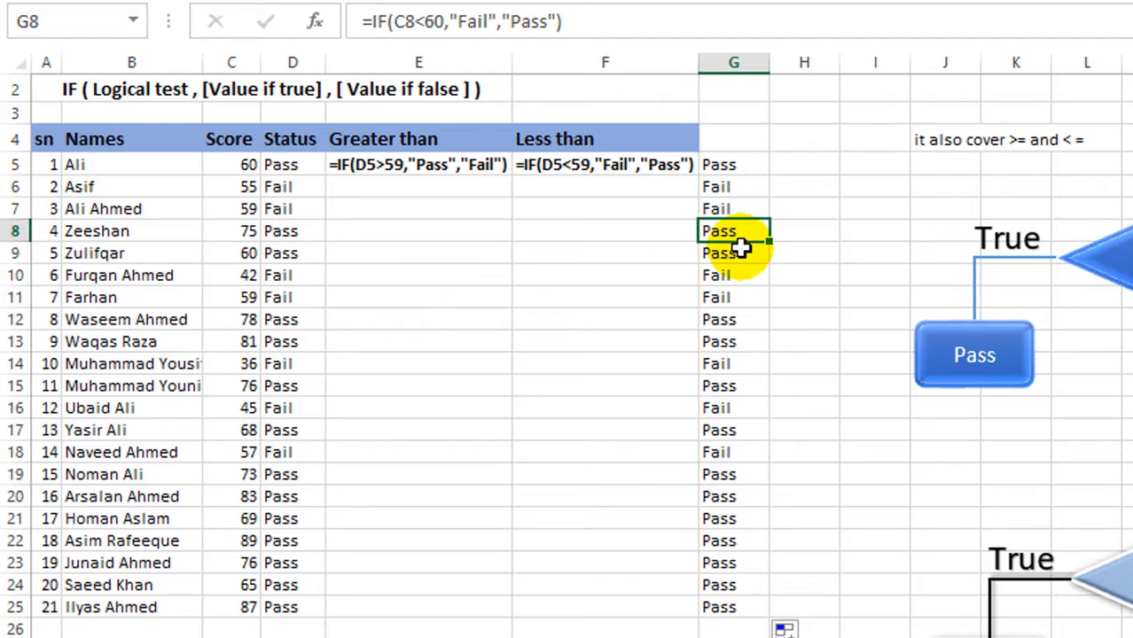
{"action": "left_click", "coordinate": [746, 384]}
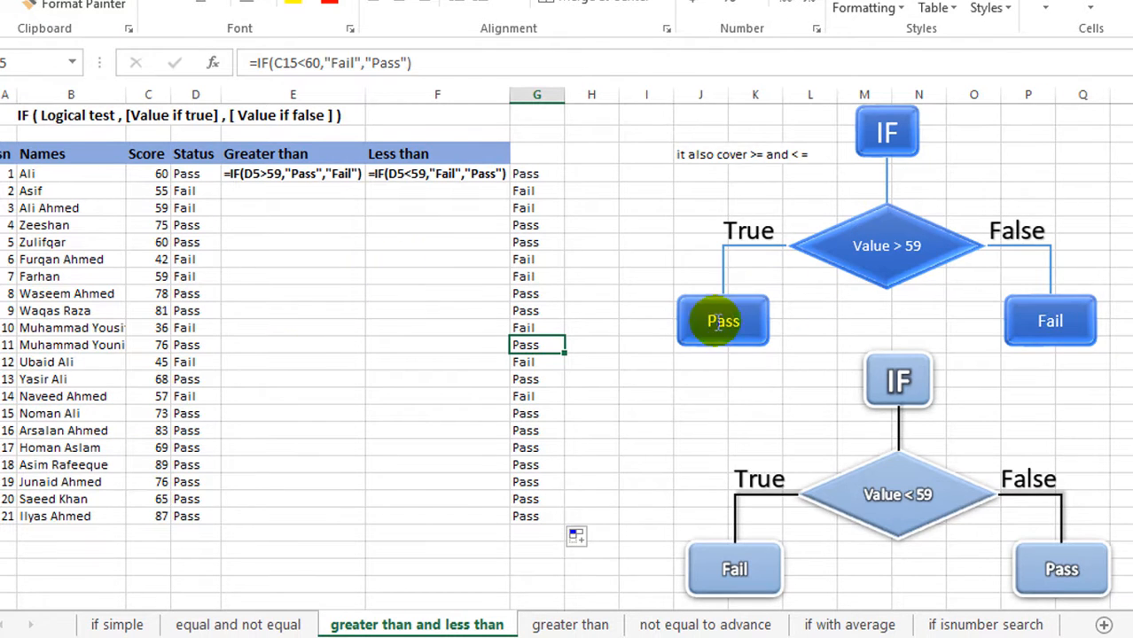
{"action": "scroll", "coordinate": [571, 402], "scroll_direction": "down", "scroll_amount": 4}
{"action": "scroll", "coordinate": [338, 371], "scroll_direction": "up", "scroll_amount": 2}
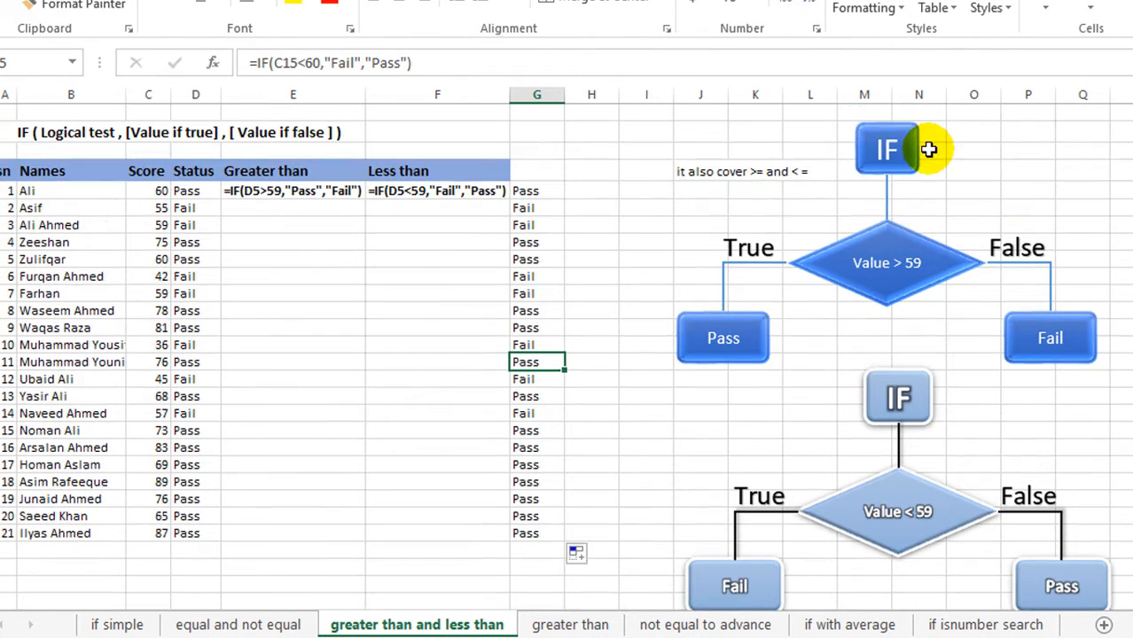
{"action": "scroll", "coordinate": [926, 149], "scroll_direction": "up", "scroll_amount": 3}
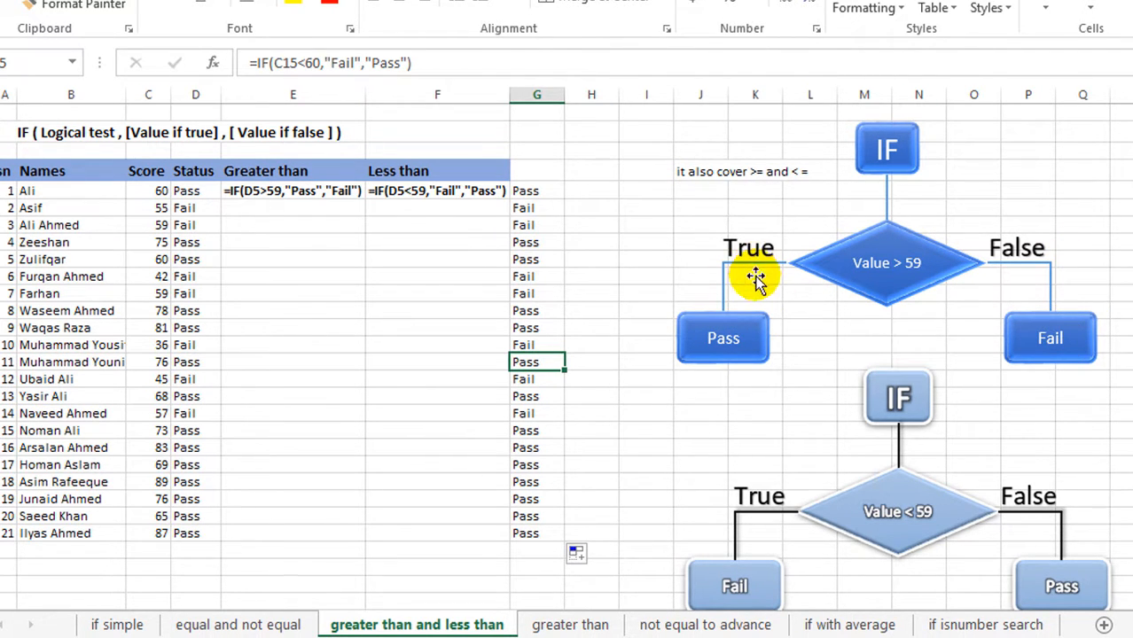
{"action": "double_click", "coordinate": [725, 341]}
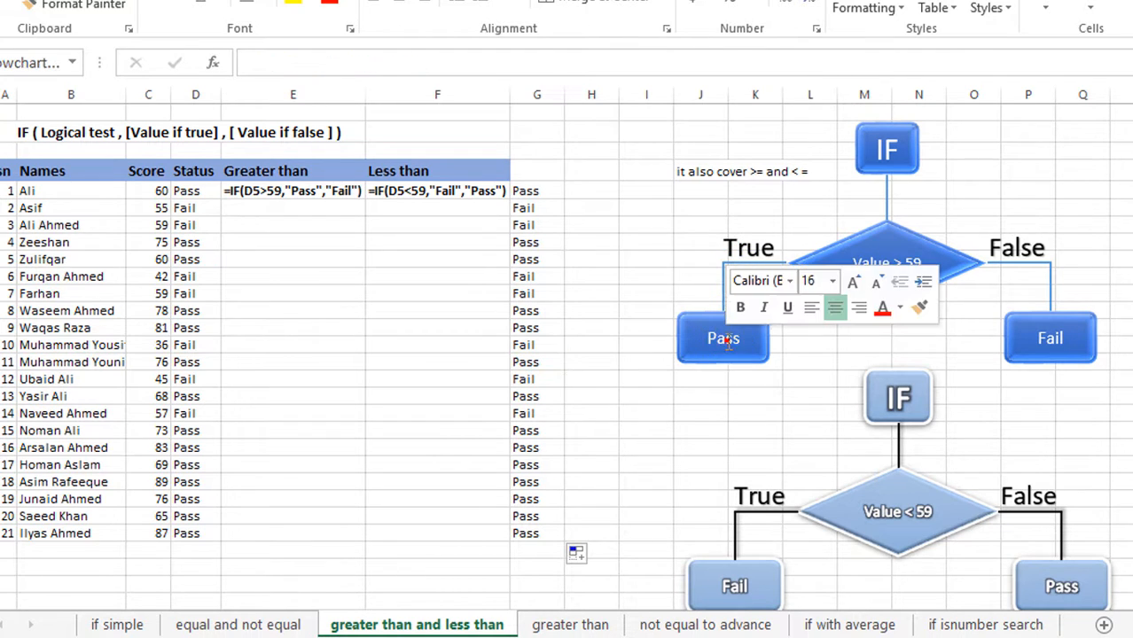
{"action": "double_click", "coordinate": [1049, 340]}
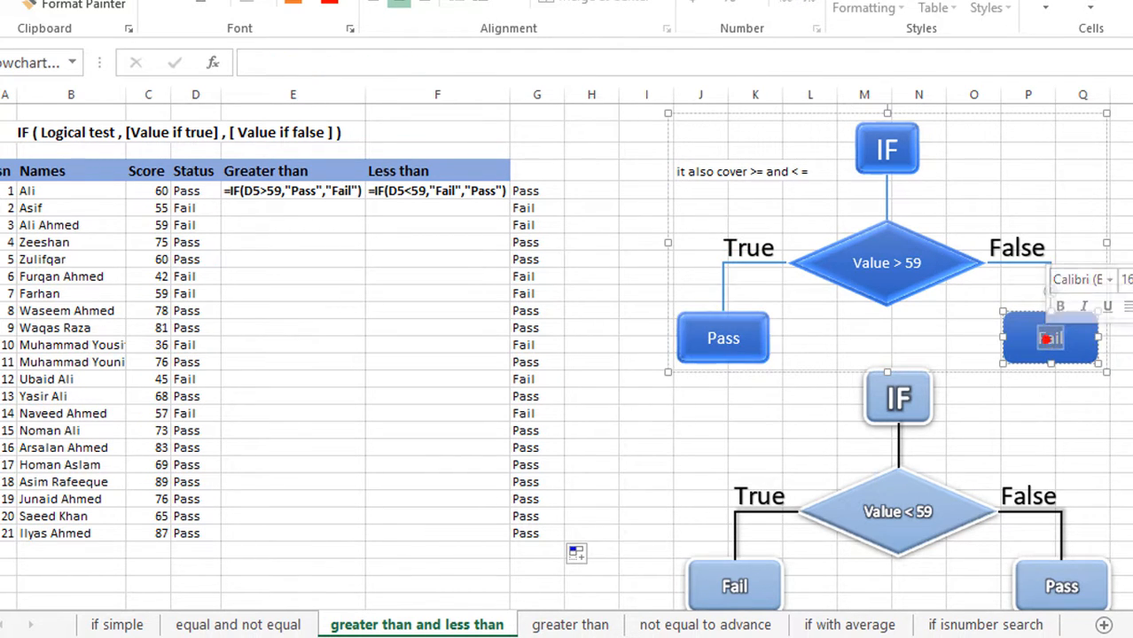
{"action": "left_click", "coordinate": [1131, 225]}
{"action": "scroll", "coordinate": [568, 355], "scroll_direction": "down", "scroll_amount": 2}
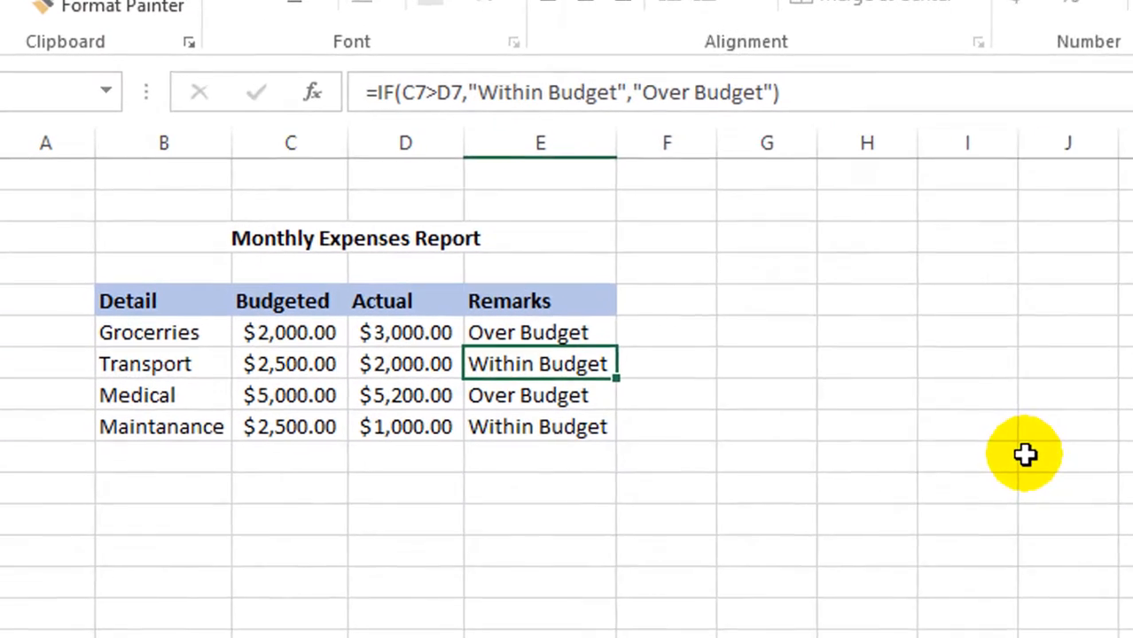
- Clear the existing Remarks formulas in E6:E9 of the Monthly Expenses Report
{"action": "left_click", "coordinate": [883, 576]}
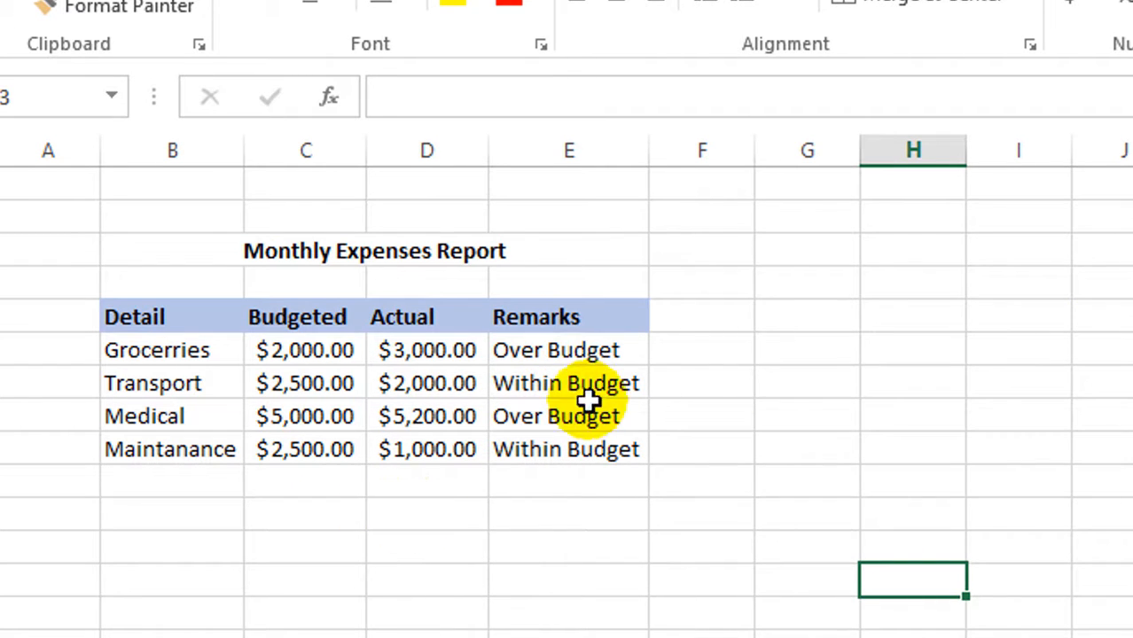
{"action": "left_click", "coordinate": [549, 350]}
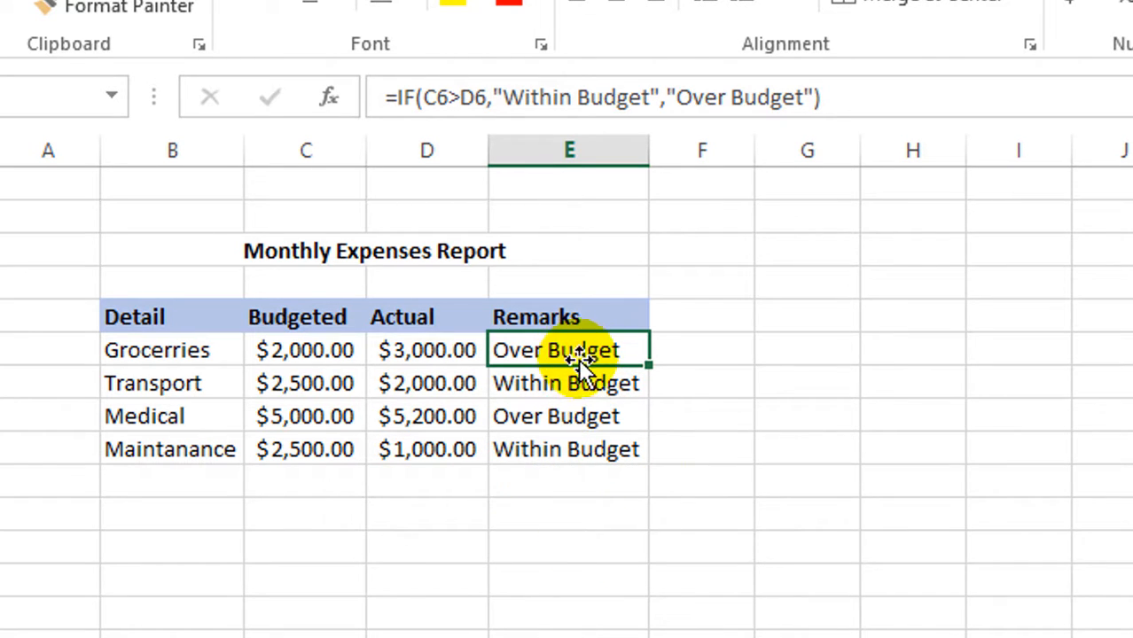
{"action": "left_click_drag", "start_coordinate": [576, 353], "coordinate": [569, 456]}
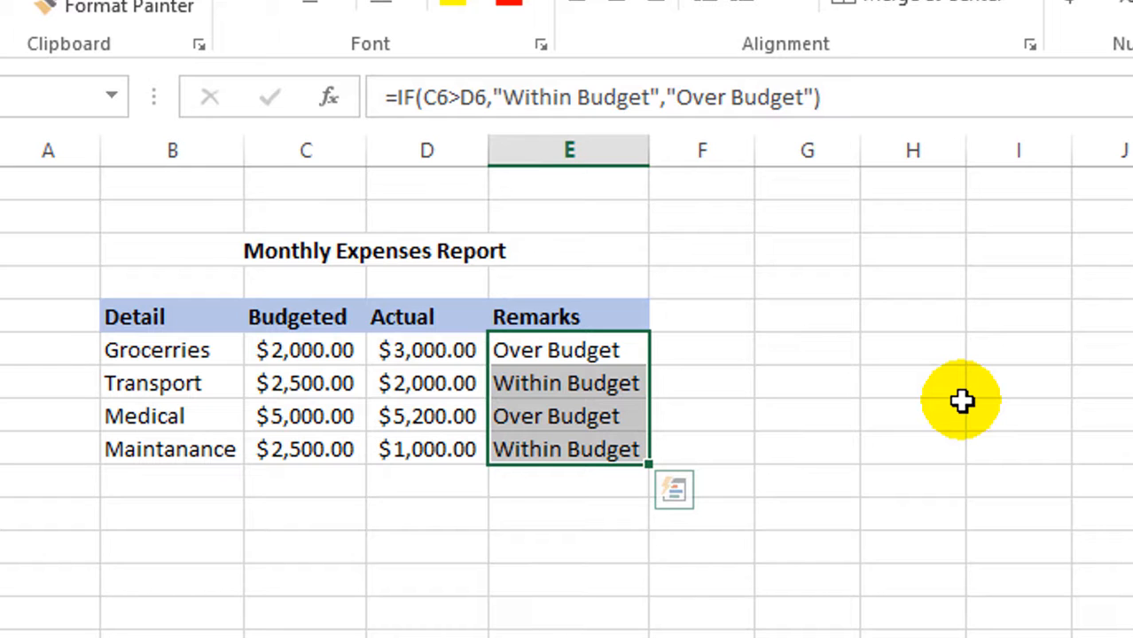
{"action": "key", "text": "Delete"}
{"action": "left_click", "coordinate": [926, 357]}
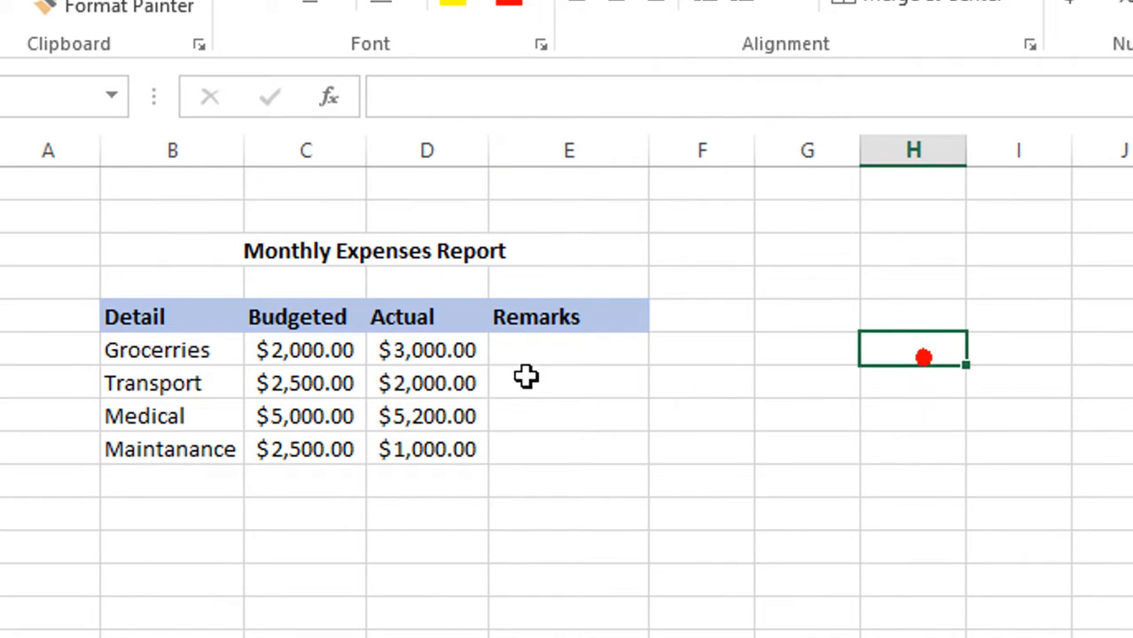
- Examine the expense items and their Budgeted and Actual amounts in the Monthly Expenses Report
{"action": "left_click", "coordinate": [547, 354]}
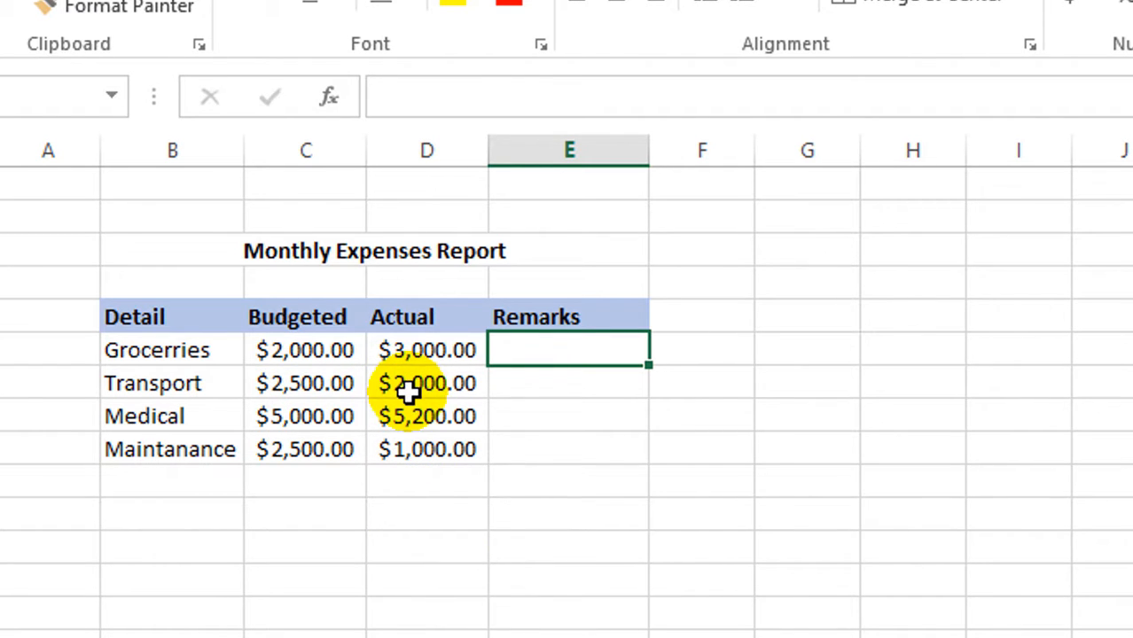
{"action": "left_click", "coordinate": [418, 510]}
{"action": "left_click", "coordinate": [411, 396]}
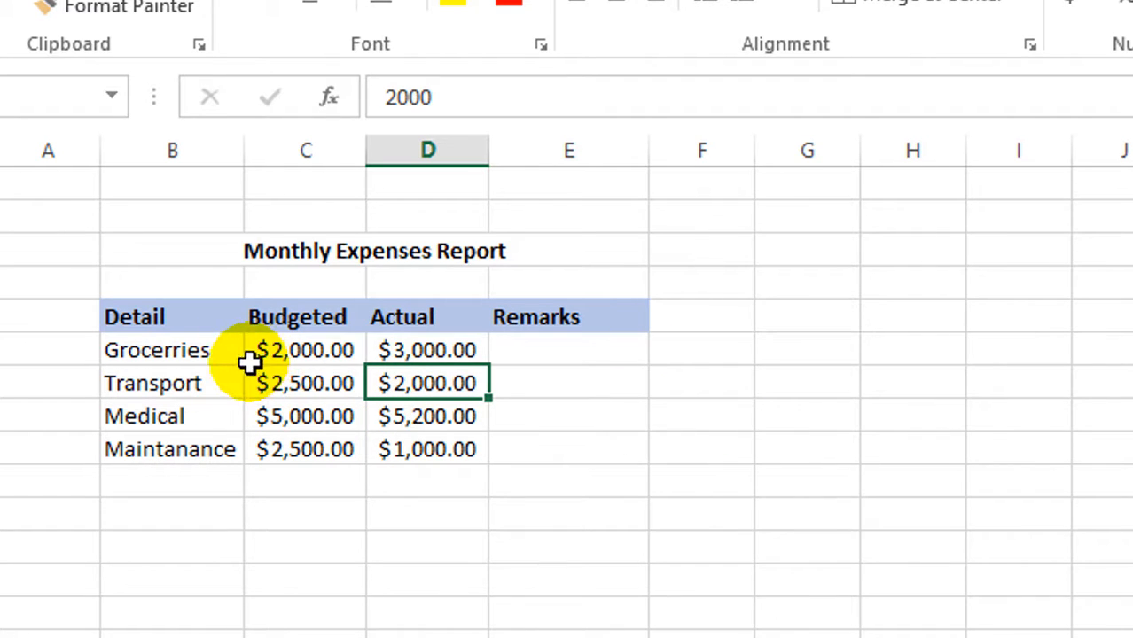
{"action": "left_click", "coordinate": [169, 355]}
{"action": "left_click", "coordinate": [153, 385]}
{"action": "left_click", "coordinate": [154, 415]}
{"action": "left_click", "coordinate": [144, 439]}
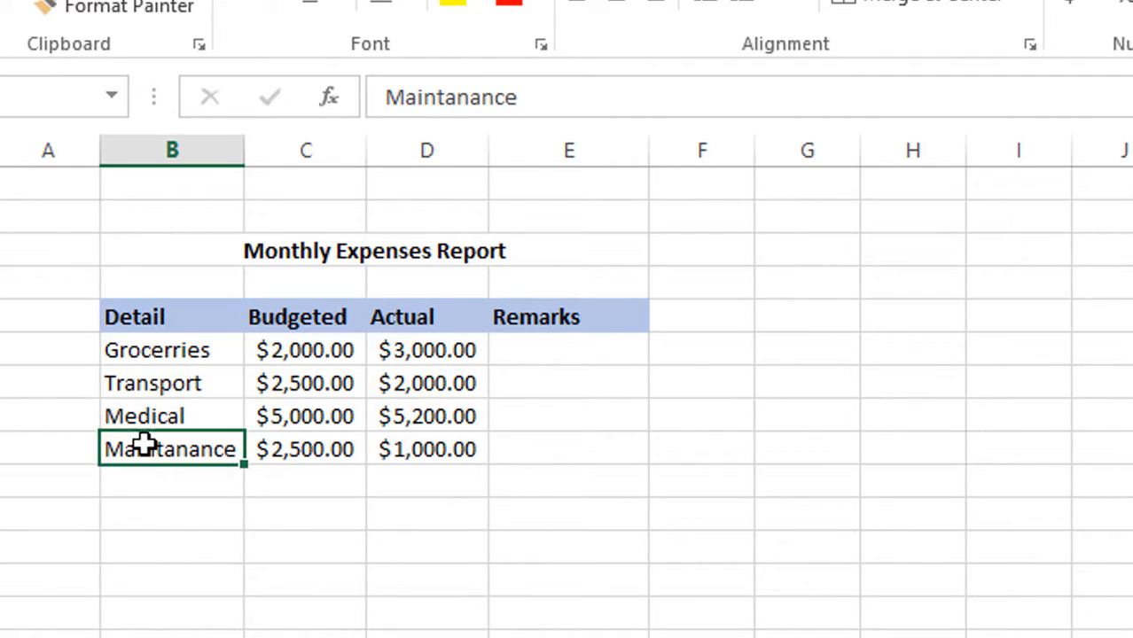
- Enter an IF formula in E6 that tests C6>D6 and returns "over" if true and "Within budget" if false
{"action": "left_click", "coordinate": [545, 351]}
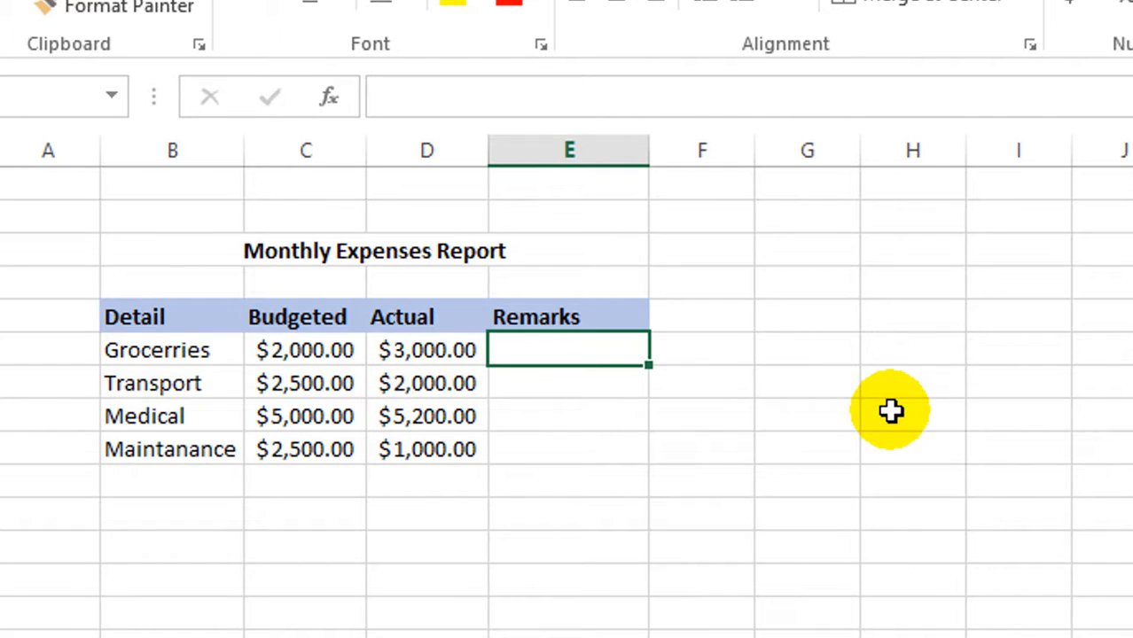
{"action": "type", "text": "=if("}
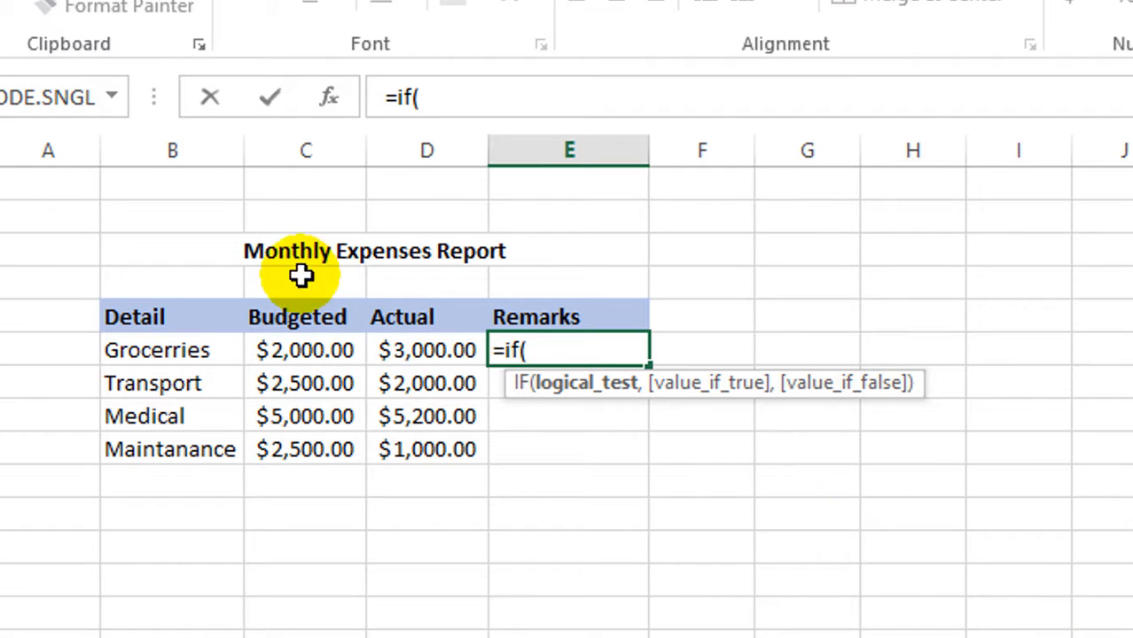
{"action": "left_click", "coordinate": [288, 350]}
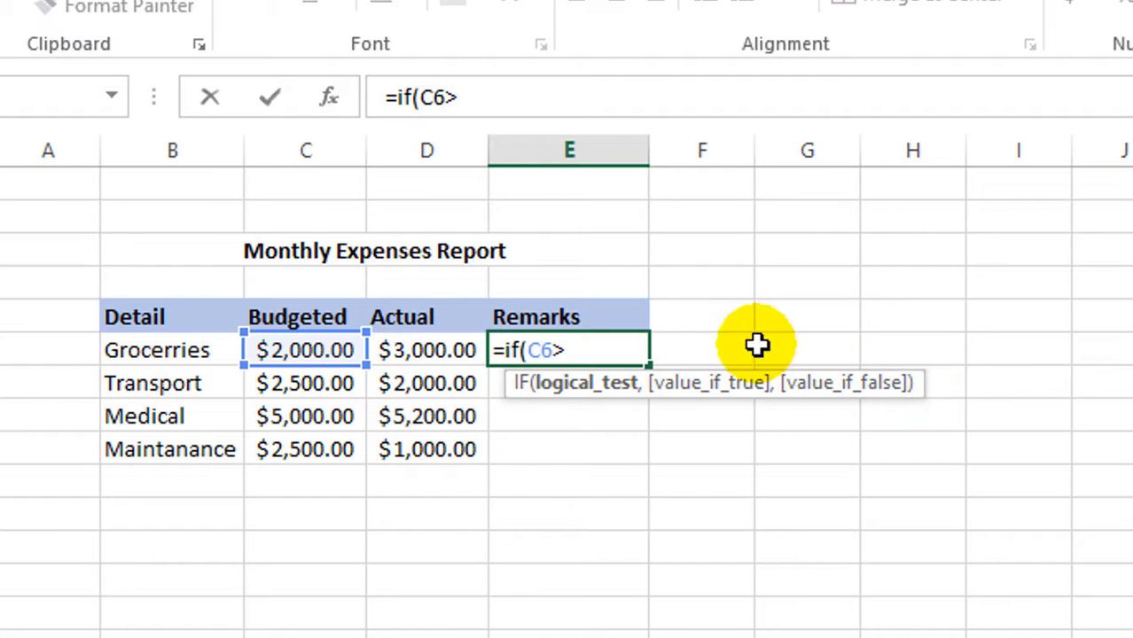
{"action": "left_click", "coordinate": [431, 352]}
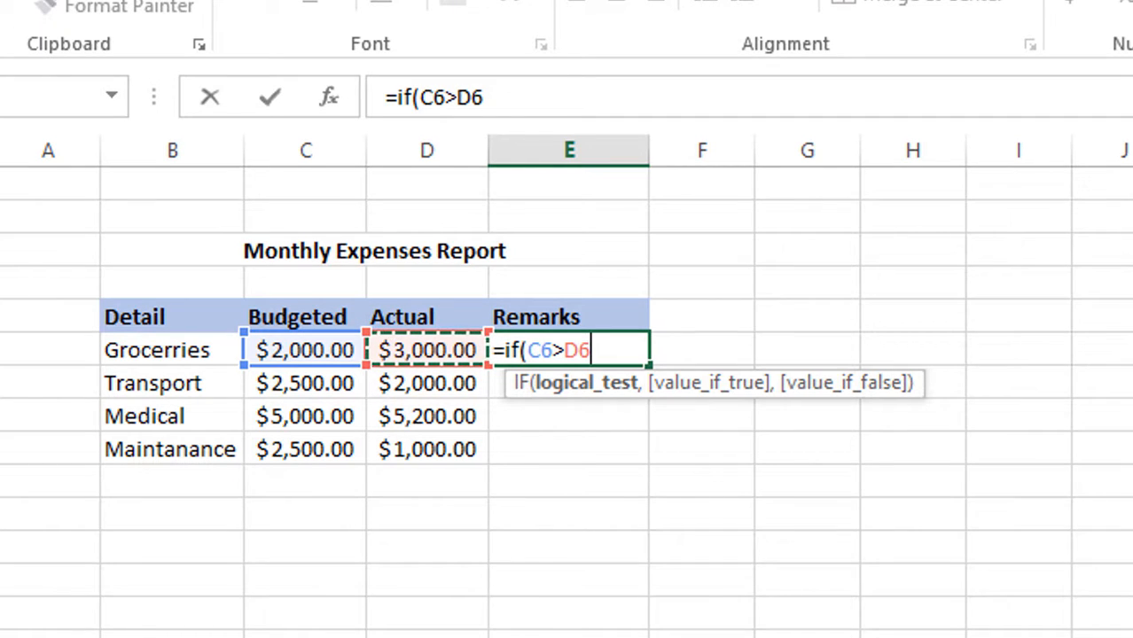
{"action": "type", "text": ",\"over"}
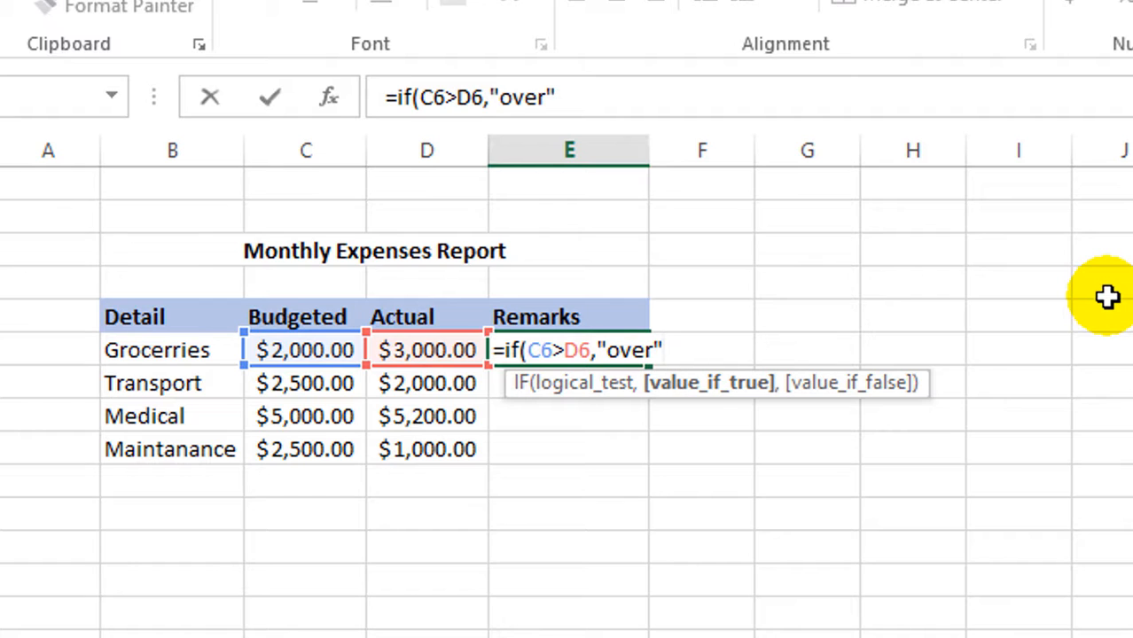
{"action": "type", "text": ","}
{"action": "key", "text": "BackSpace"}
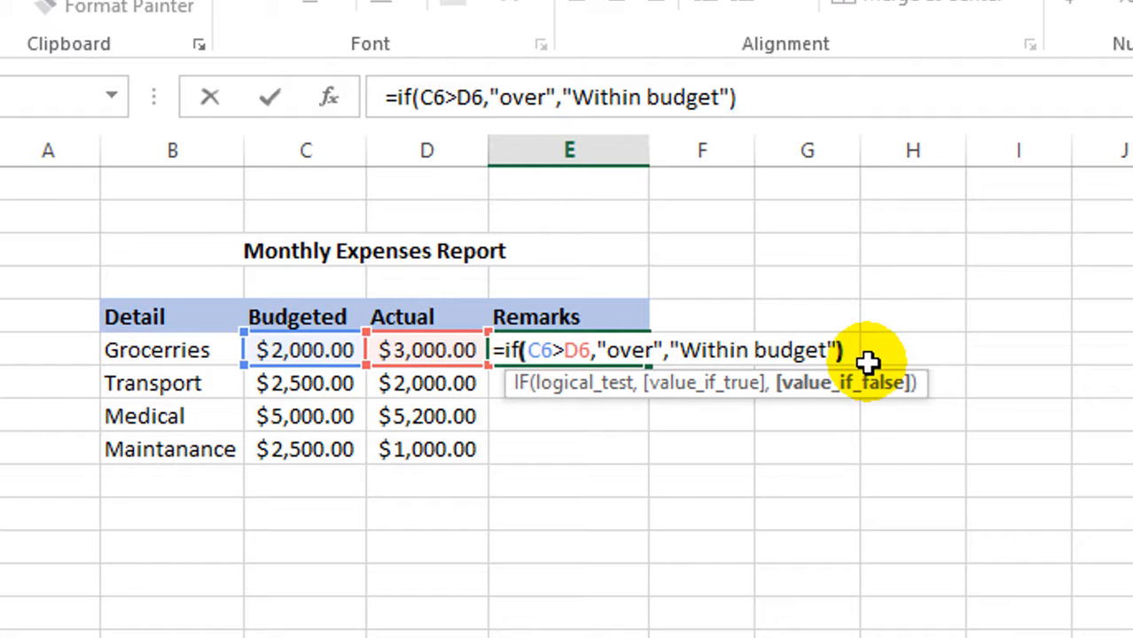
{"action": "key", "text": "Return"}
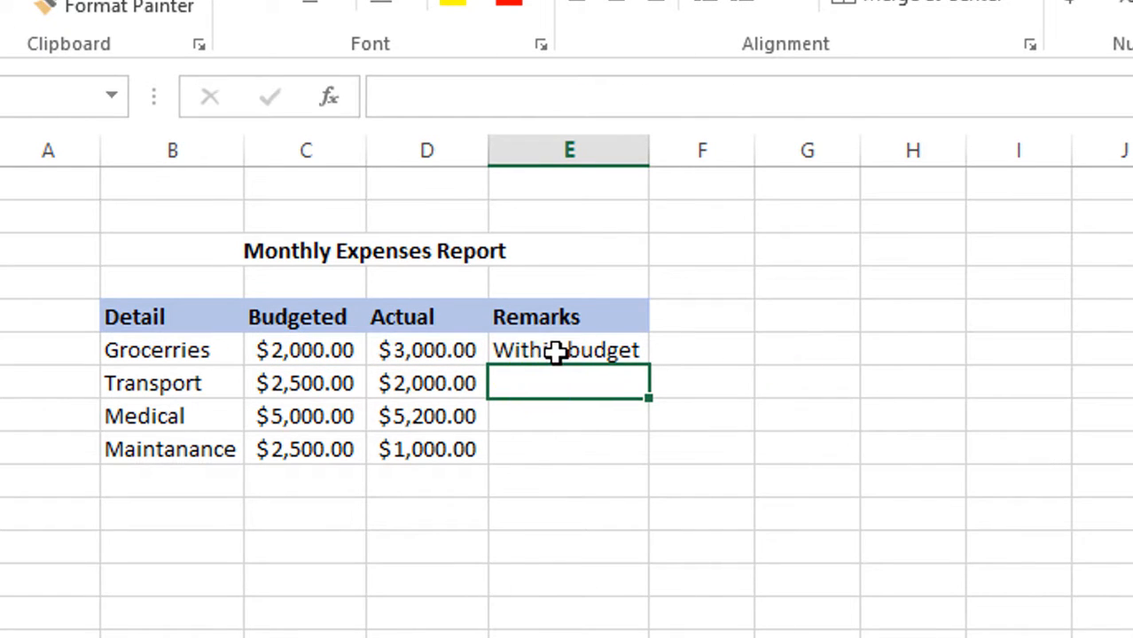
- Copy the Remarks formula from E6 down through E9
{"action": "left_click", "coordinate": [555, 352]}
{"action": "left_click_drag", "start_coordinate": [649, 364], "coordinate": [636, 461]}
{"action": "left_click", "coordinate": [854, 380]}
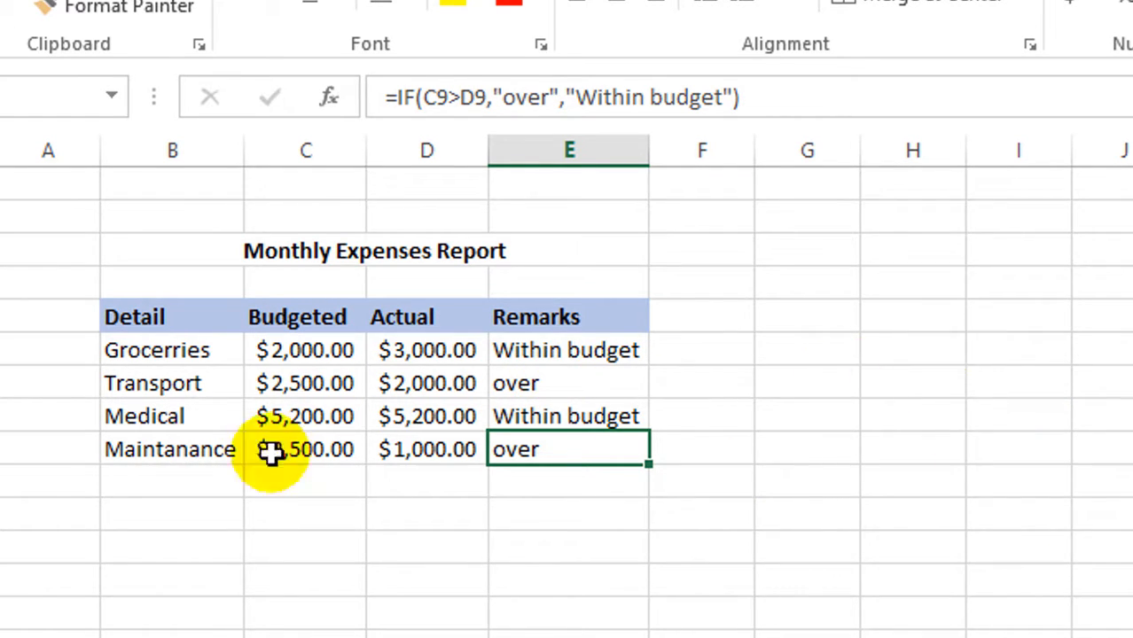
- Compare the Budgeted and Actual amounts with the Remarks result for each expense in rows 6 through 9 of the Monthly Expenses Report
{"action": "left_click", "coordinate": [302, 353]}
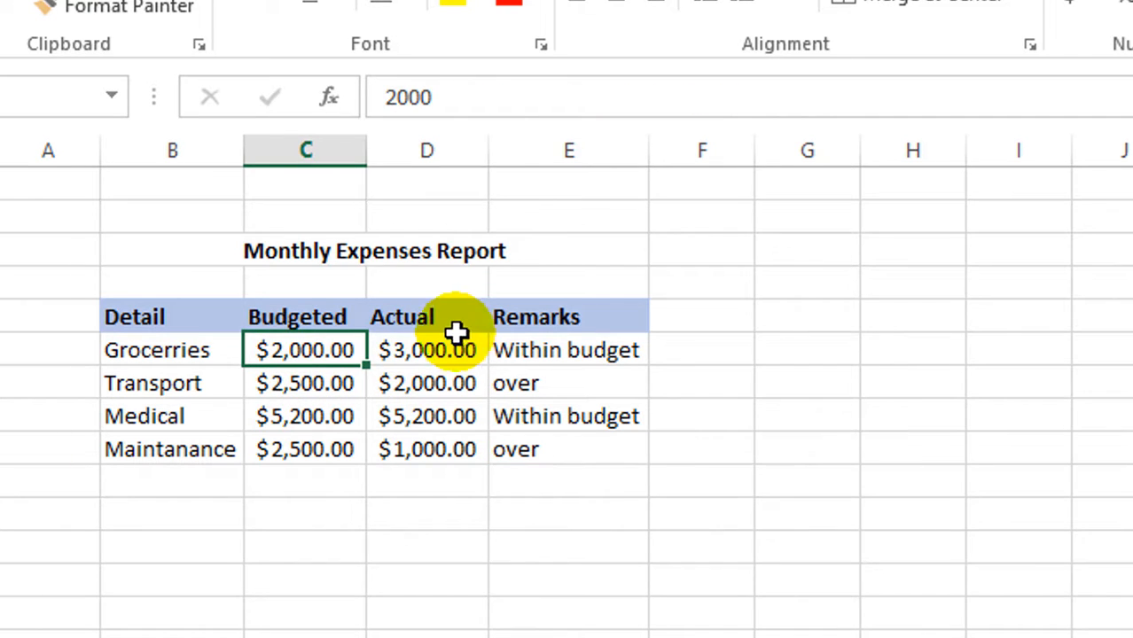
{"action": "left_click", "coordinate": [426, 354]}
{"action": "left_click", "coordinate": [574, 351]}
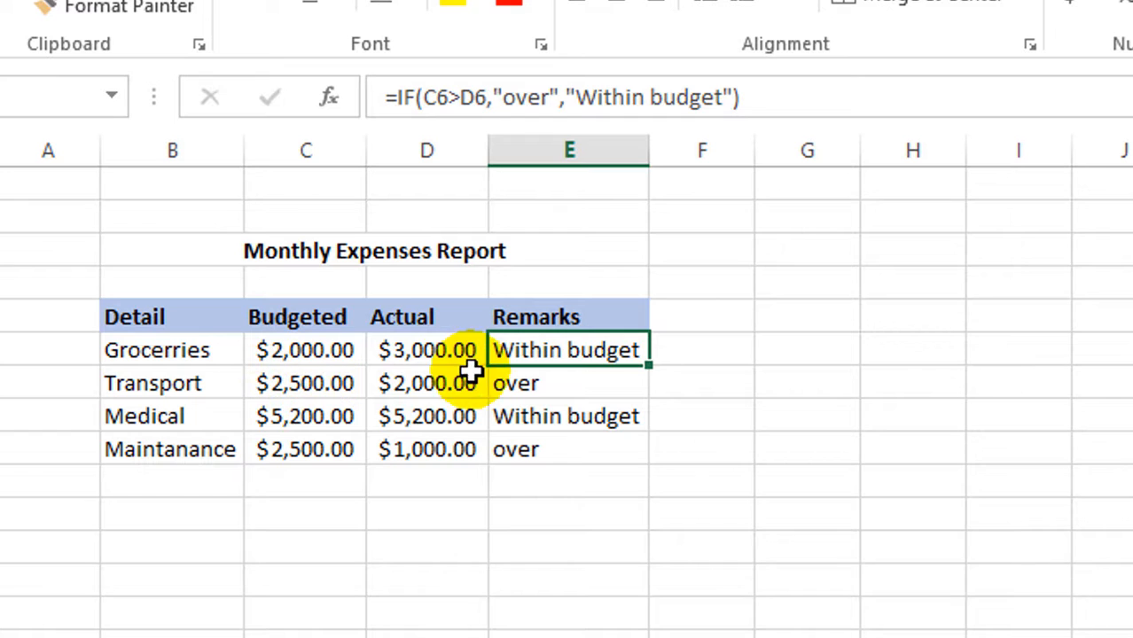
{"action": "left_click", "coordinate": [439, 385]}
{"action": "left_click", "coordinate": [295, 393]}
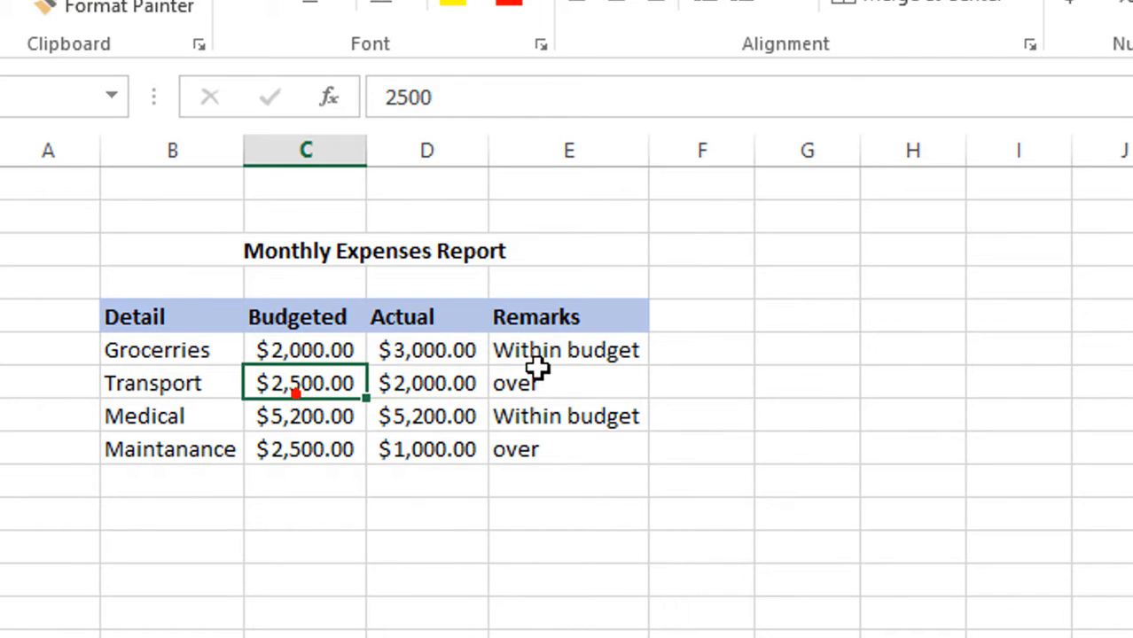
{"action": "left_click", "coordinate": [539, 375]}
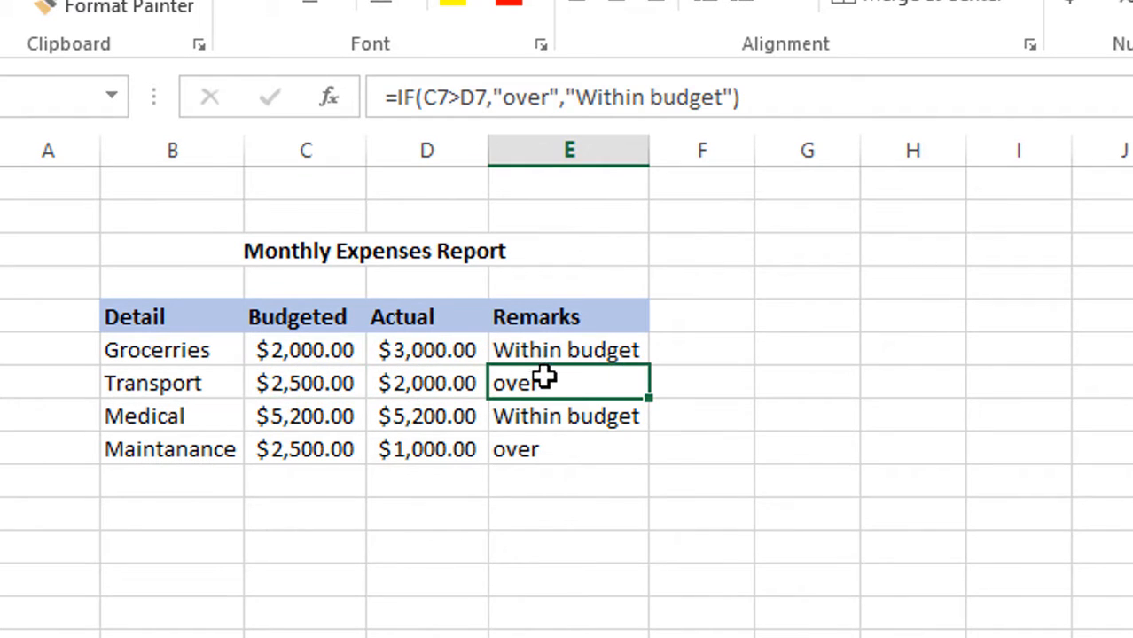
{"action": "double_click", "coordinate": [278, 428]}
{"action": "left_click", "coordinate": [501, 420]}
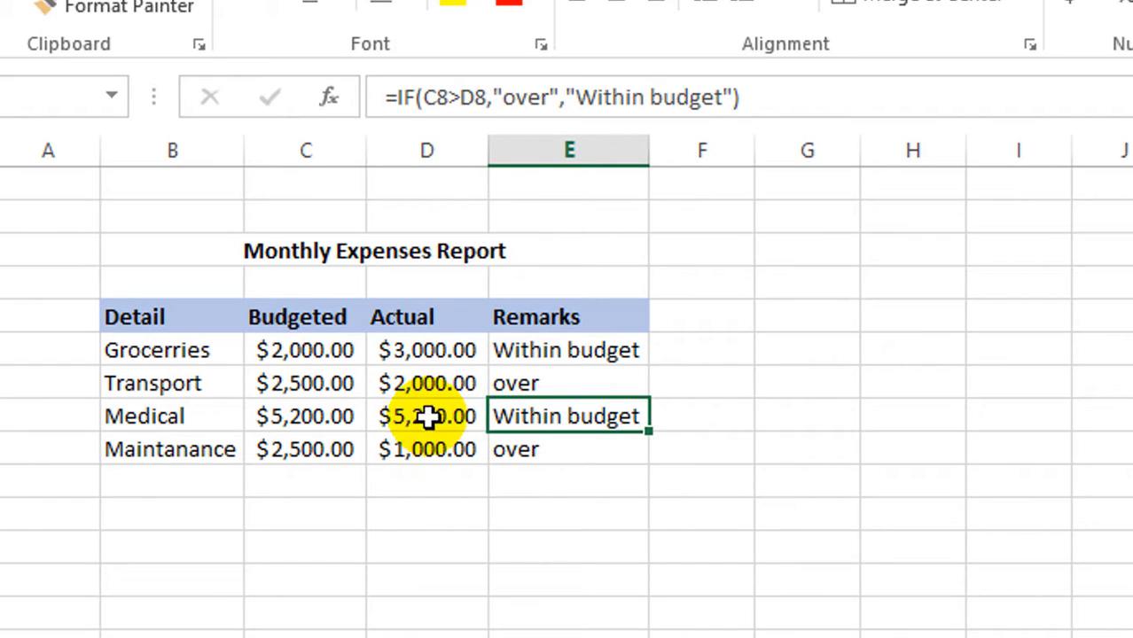
{"action": "left_click", "coordinate": [429, 418]}
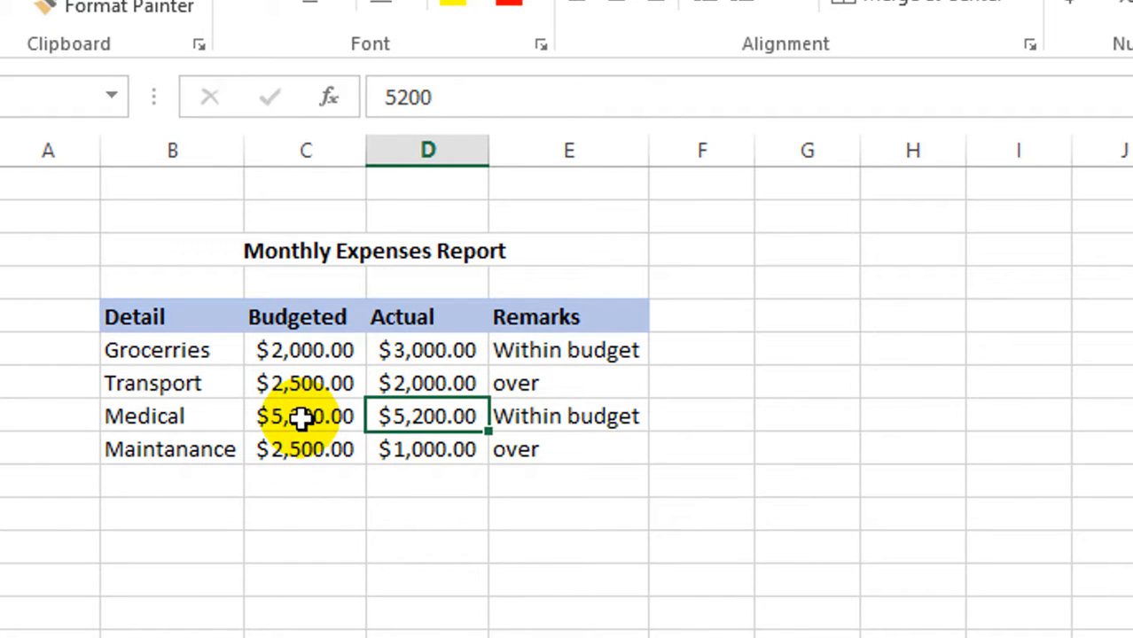
{"action": "left_click", "coordinate": [307, 465]}
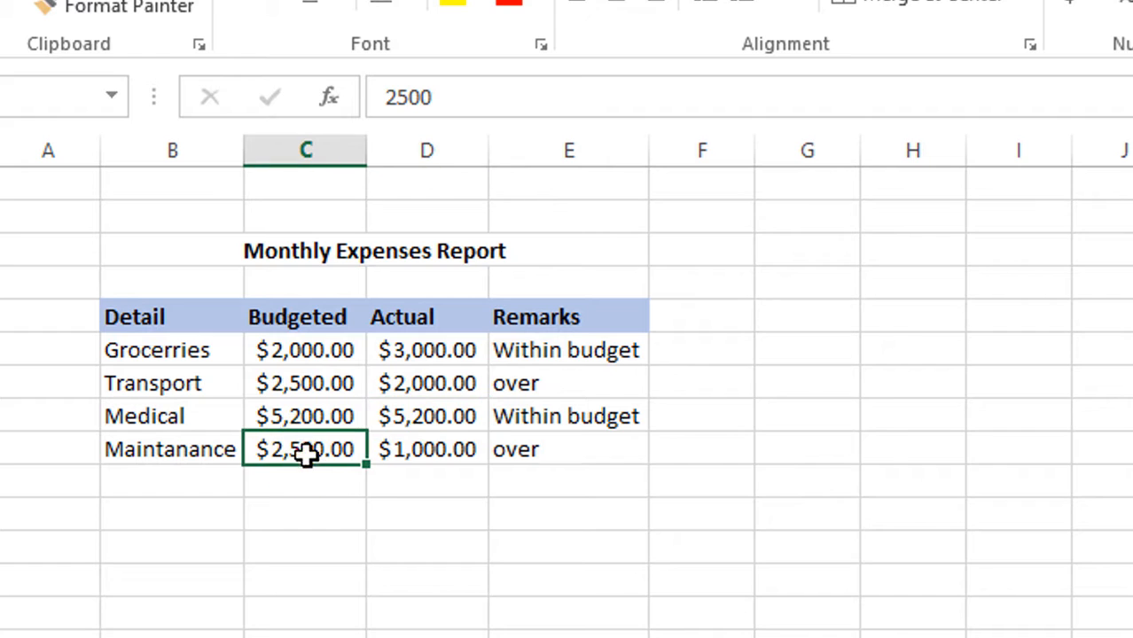
{"action": "left_click", "coordinate": [406, 453]}
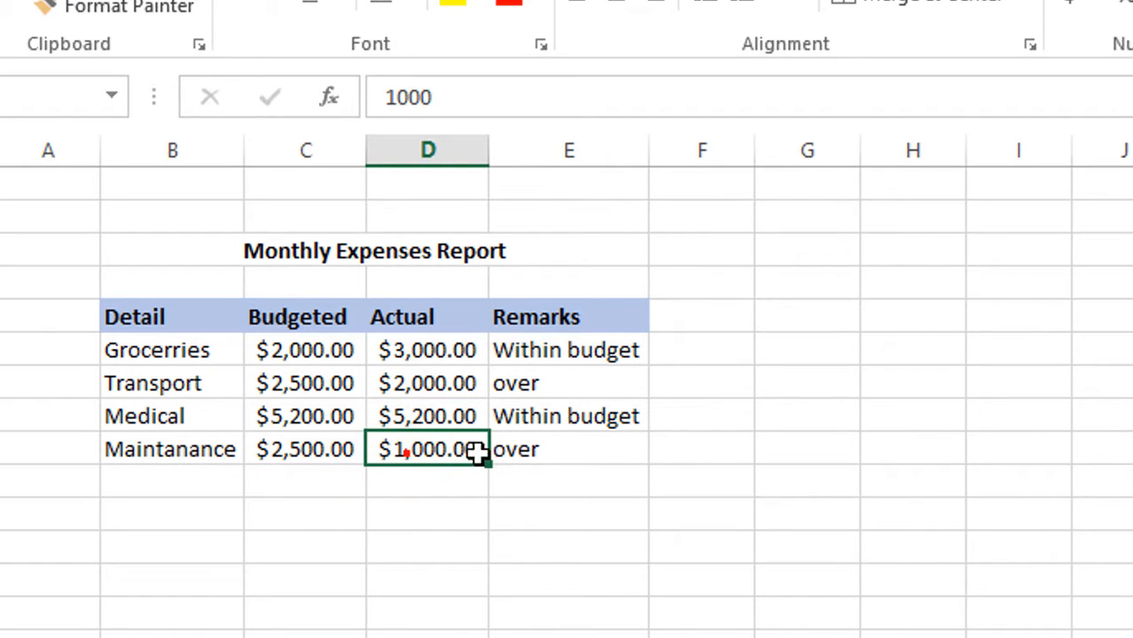
{"action": "left_click", "coordinate": [590, 452]}
{"action": "left_click", "coordinate": [971, 512]}
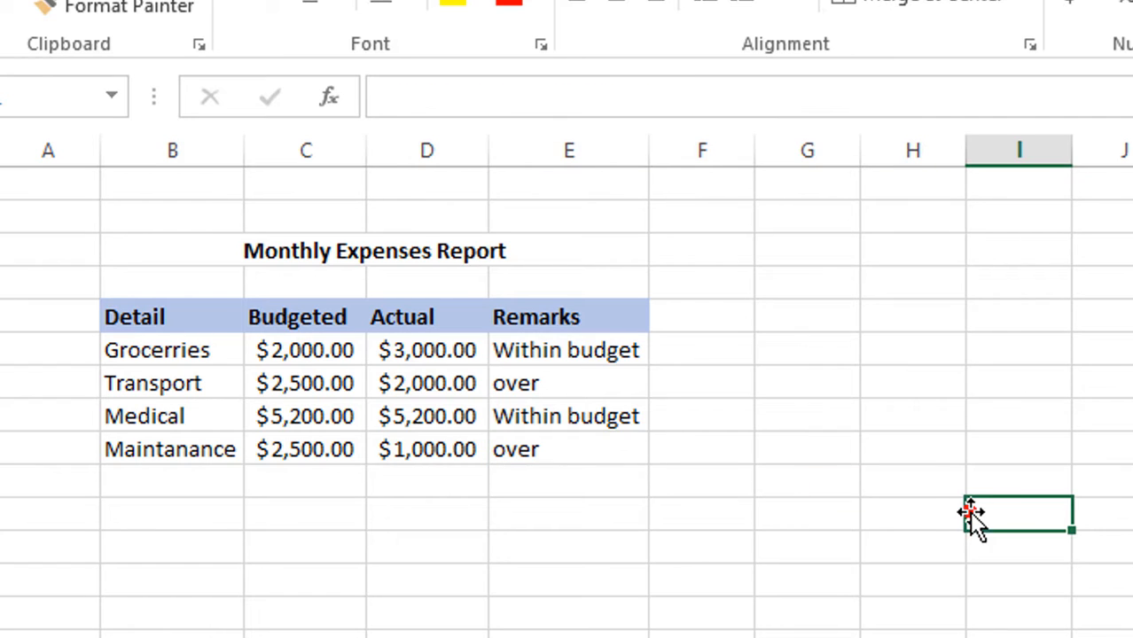